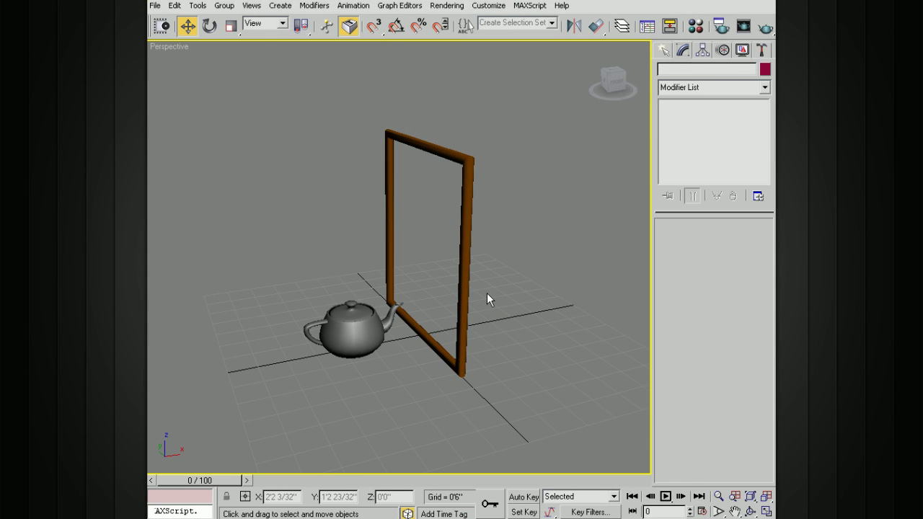
Step: Orbit the Perspective view around the teapot and frame, then zoom in to an angled close-up
{"action": "middle_click_drag", "start_coordinate": [487, 293], "coordinate": [443, 253], "text": "alt"}
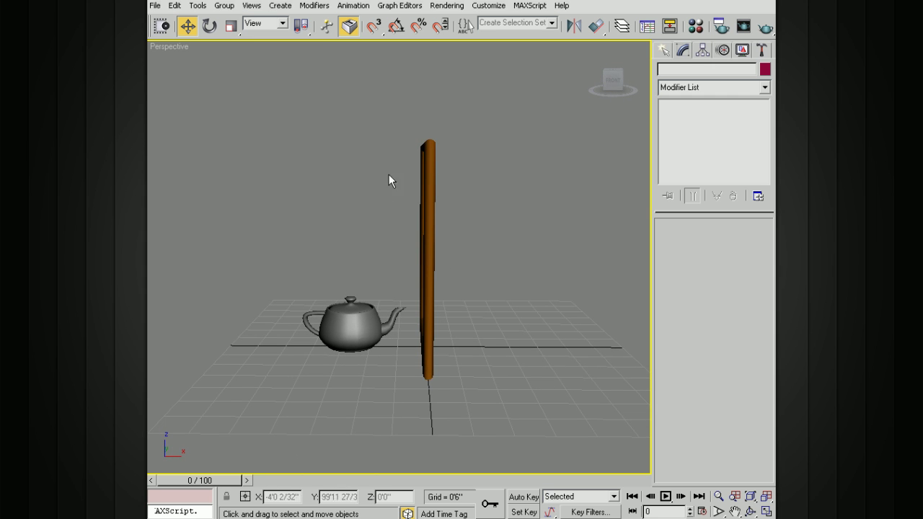
{"action": "middle_click_drag", "start_coordinate": [421, 282], "coordinate": [436, 306], "text": "alt"}
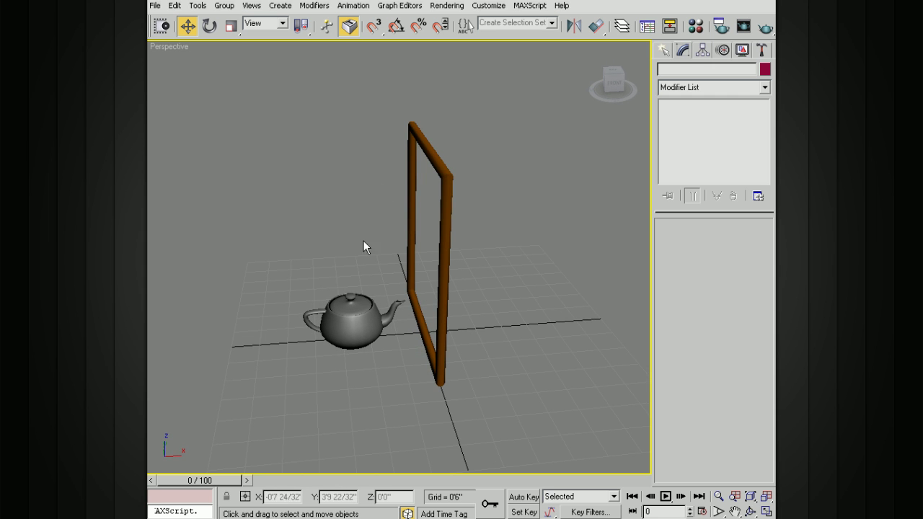
{"action": "middle_click_drag", "start_coordinate": [397, 253], "coordinate": [405, 203], "text": "alt"}
{"action": "middle_click_drag", "start_coordinate": [431, 287], "coordinate": [375, 228], "text": "alt"}
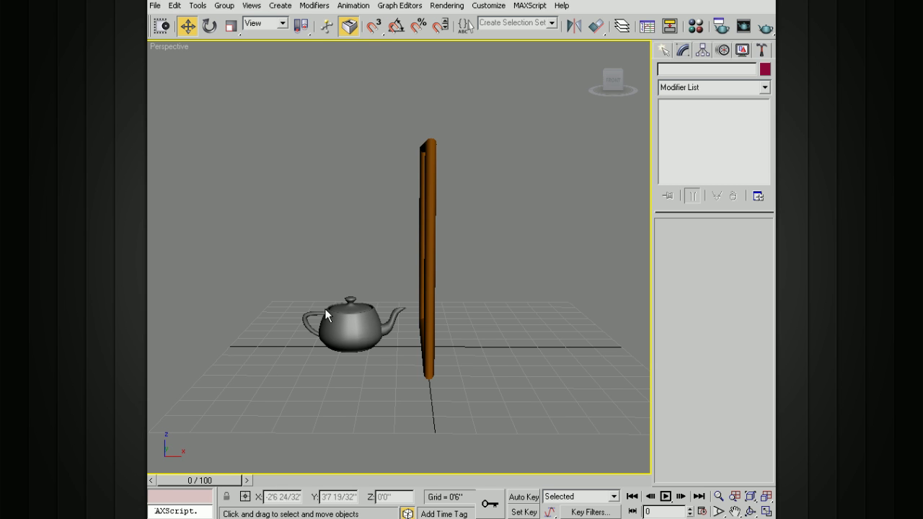
{"action": "middle_click_drag", "start_coordinate": [366, 299], "coordinate": [374, 314], "text": "alt"}
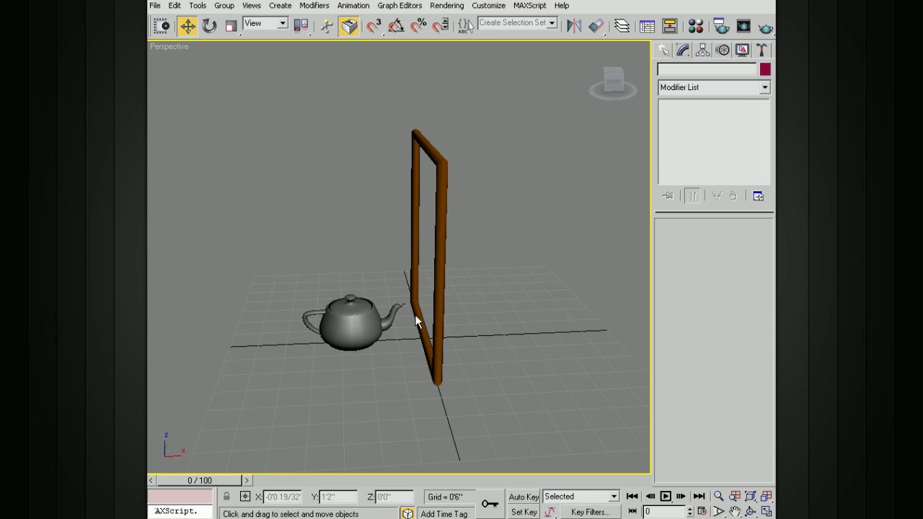
{"action": "middle_click_drag", "start_coordinate": [408, 276], "coordinate": [395, 265], "text": "alt"}
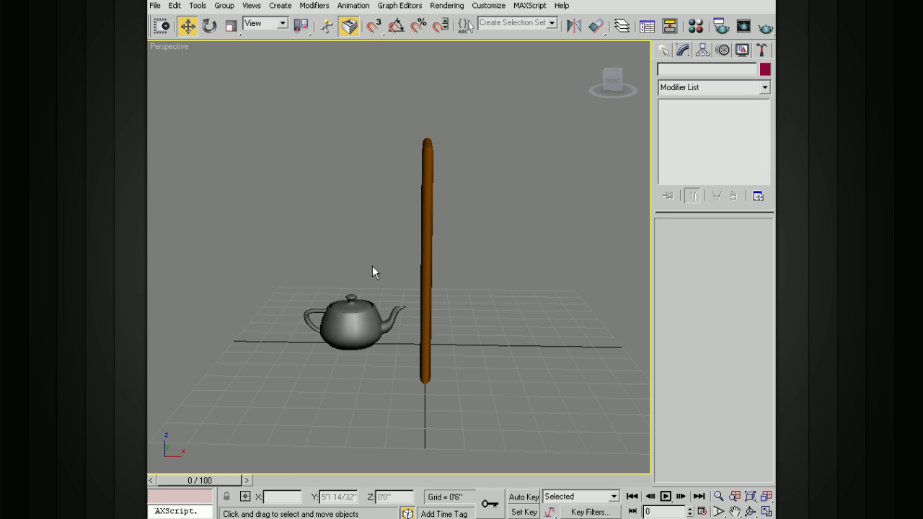
{"action": "middle_click_drag", "start_coordinate": [458, 282], "coordinate": [471, 192], "text": "alt"}
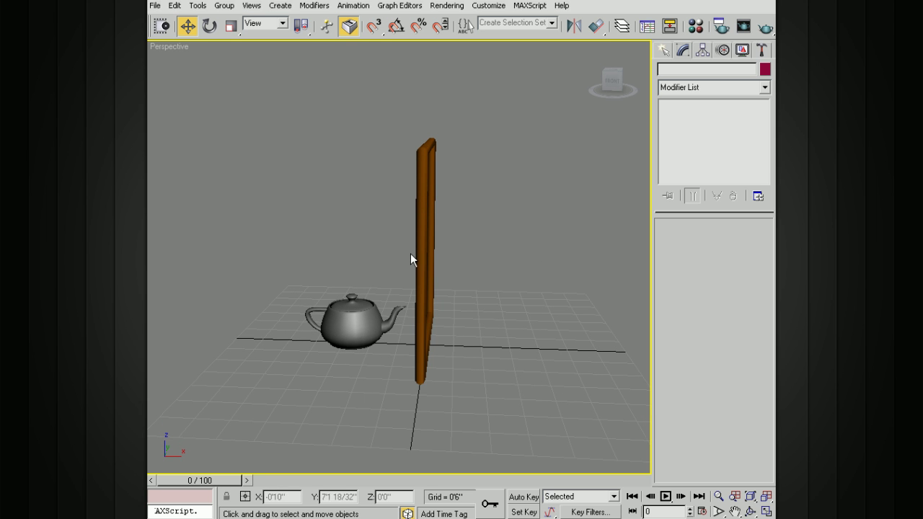
{"action": "middle_click_drag", "start_coordinate": [410, 254], "coordinate": [522, 282], "text": "alt"}
{"action": "scroll", "coordinate": [524, 267], "scroll_direction": "up", "scroll_amount": 3}
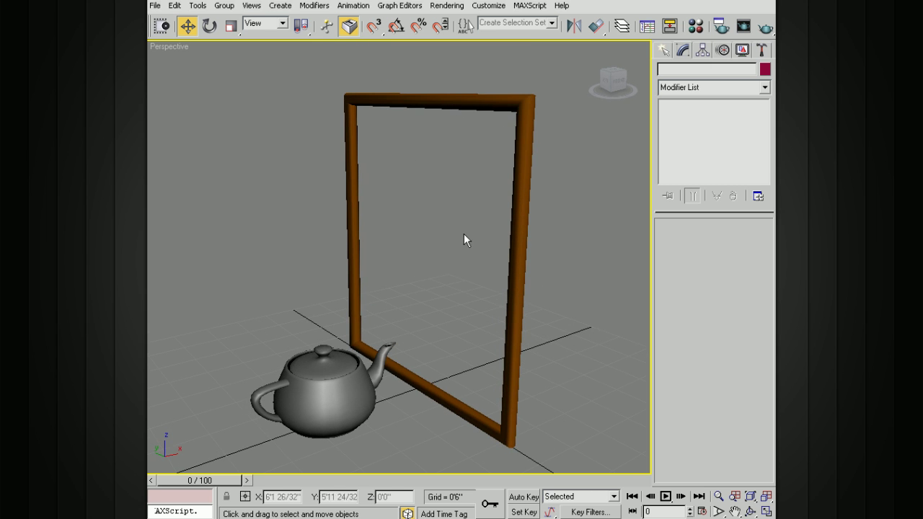
Step: Dismiss the empty-selection Mirror warning, select the teapot, and preview then cancel its mirror
{"action": "left_click", "coordinate": [575, 28]}
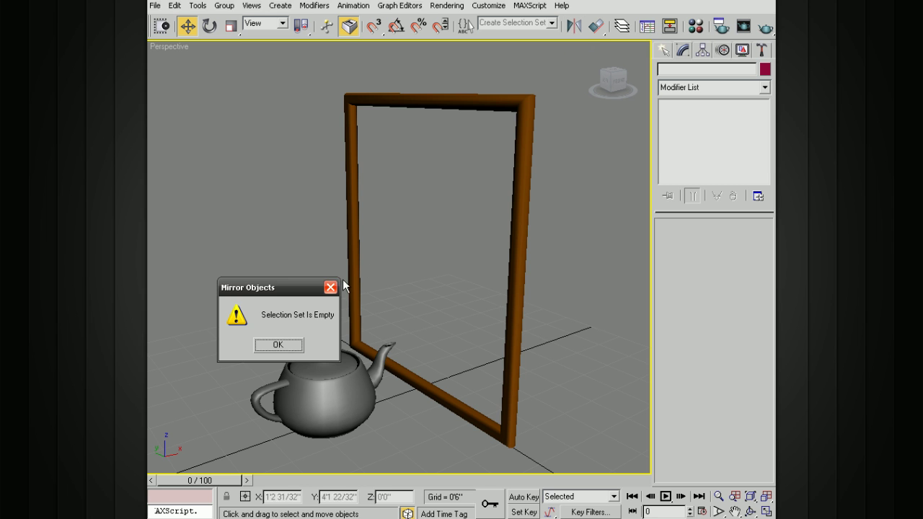
{"action": "left_click", "coordinate": [292, 345]}
{"action": "left_click", "coordinate": [344, 386]}
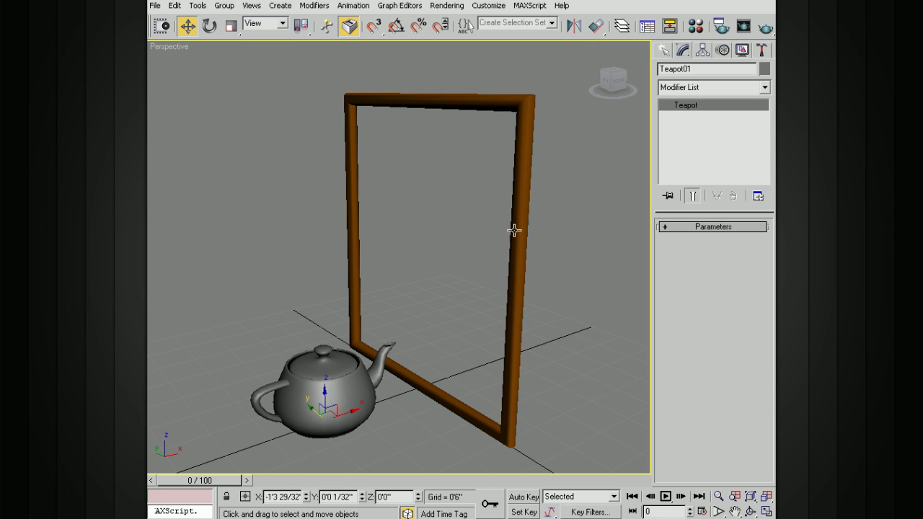
{"action": "left_click", "coordinate": [575, 28]}
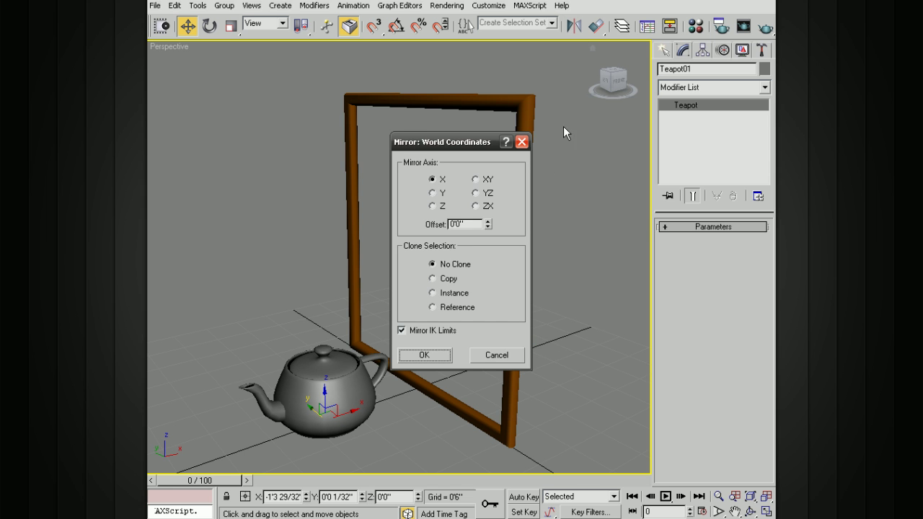
{"action": "left_click_drag", "start_coordinate": [431, 144], "coordinate": [582, 54]}
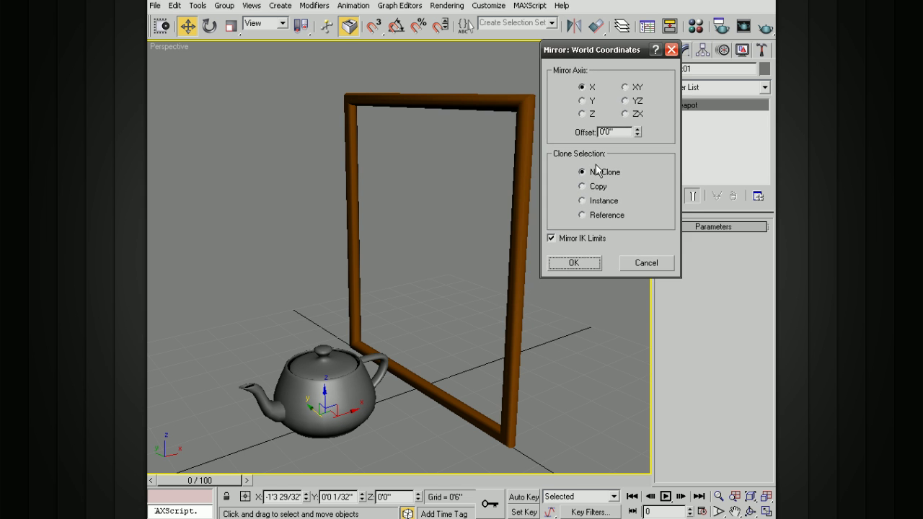
{"action": "left_click", "coordinate": [638, 261]}
Step: Reopen the teapot's Mirror dialog from Tools > Mirror and move it aside
{"action": "left_click", "coordinate": [200, 6]}
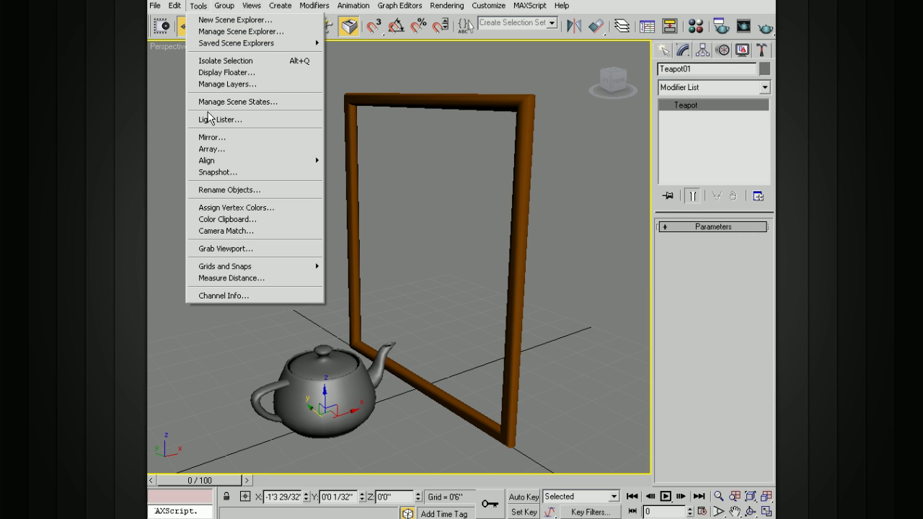
{"action": "left_click", "coordinate": [216, 139]}
{"action": "left_click_drag", "start_coordinate": [461, 143], "coordinate": [629, 108]}
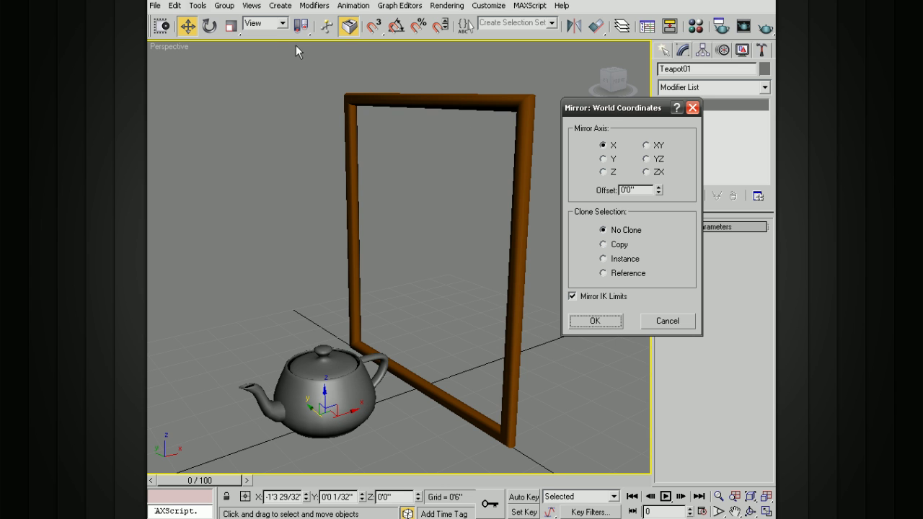
Step: Switch the reference coordinate system to Local and preview, then cancel, the local-coordinate mirror
{"action": "left_click", "coordinate": [673, 320]}
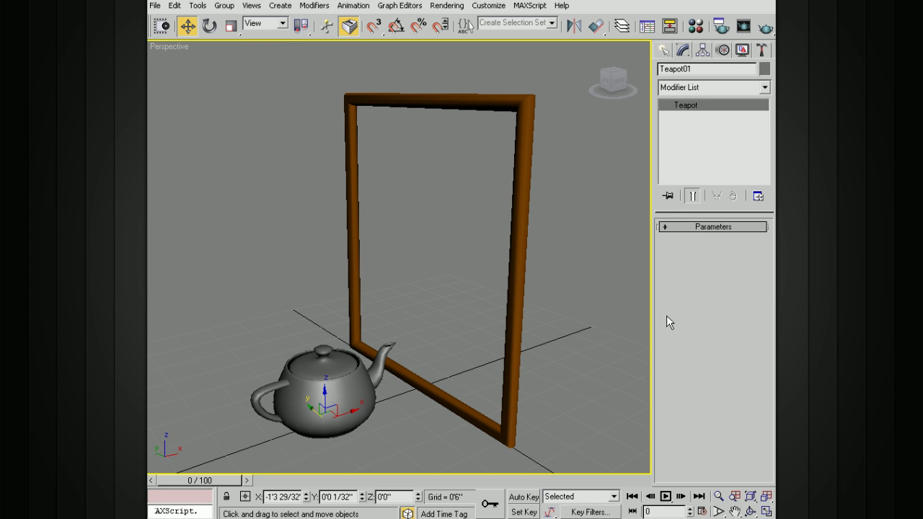
{"action": "left_click", "coordinate": [267, 24]}
{"action": "left_click", "coordinate": [256, 70]}
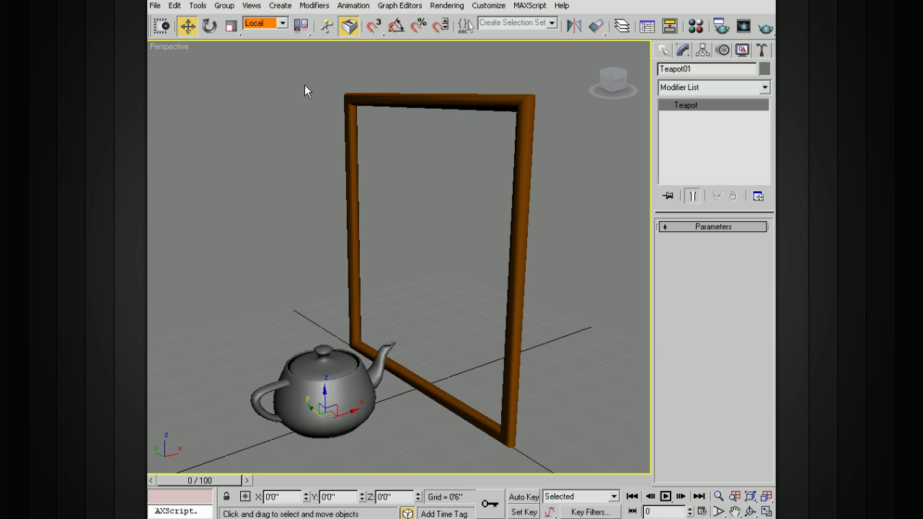
{"action": "left_click", "coordinate": [574, 26]}
{"action": "left_click_drag", "start_coordinate": [403, 143], "coordinate": [554, 121]}
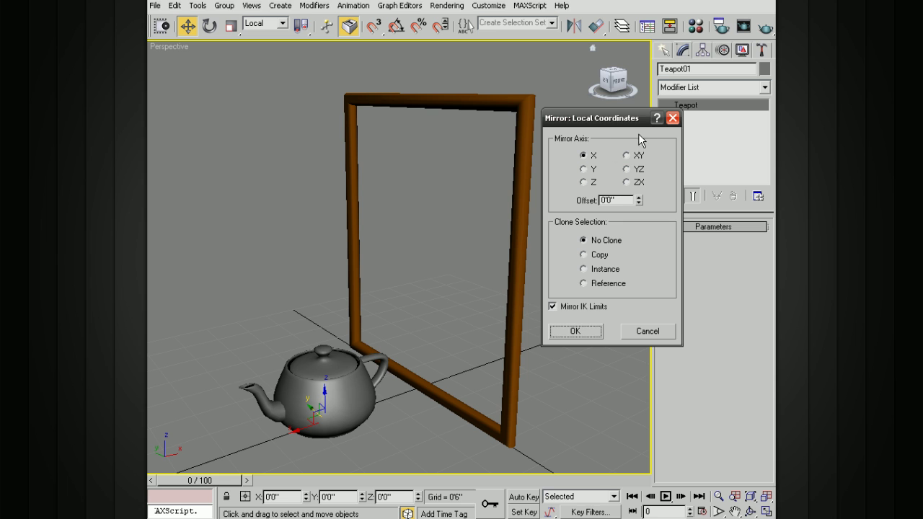
{"action": "left_click", "coordinate": [638, 330]}
Step: Set the reference coordinate system back to View and reopen Mirror, moved aside
{"action": "left_click", "coordinate": [273, 25]}
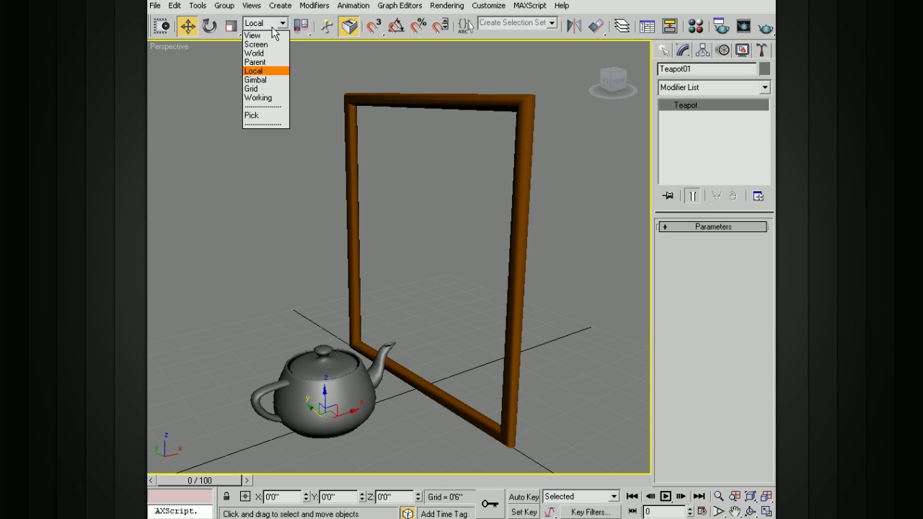
{"action": "left_click", "coordinate": [267, 35]}
{"action": "left_click", "coordinate": [574, 27]}
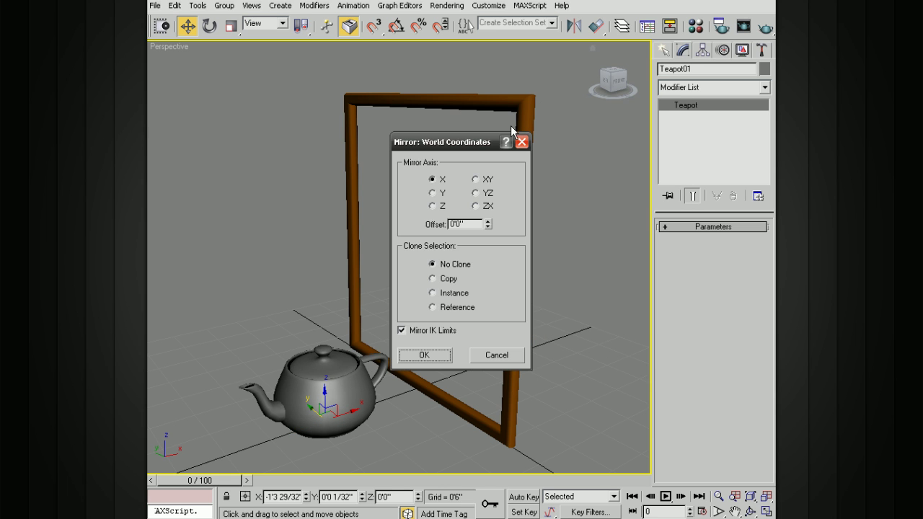
{"action": "left_click_drag", "start_coordinate": [475, 135], "coordinate": [621, 80]}
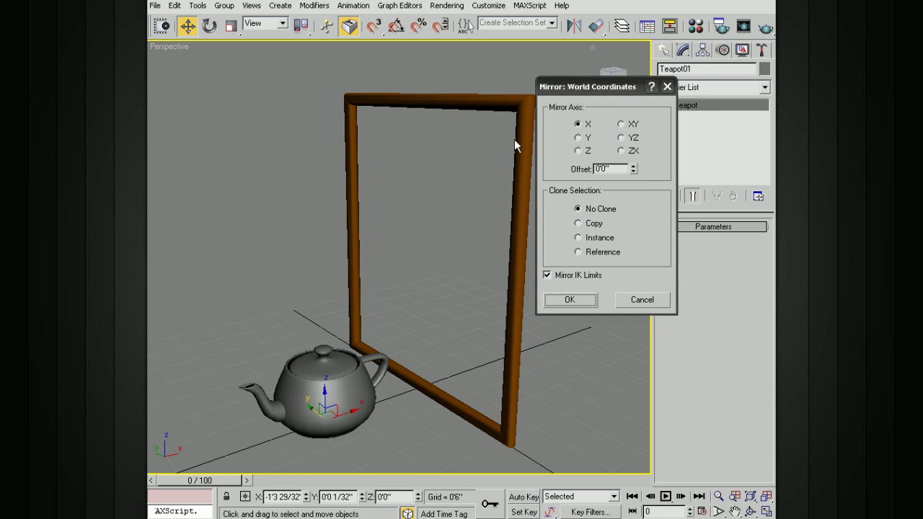
{"action": "left_click_drag", "start_coordinate": [591, 86], "coordinate": [615, 70]}
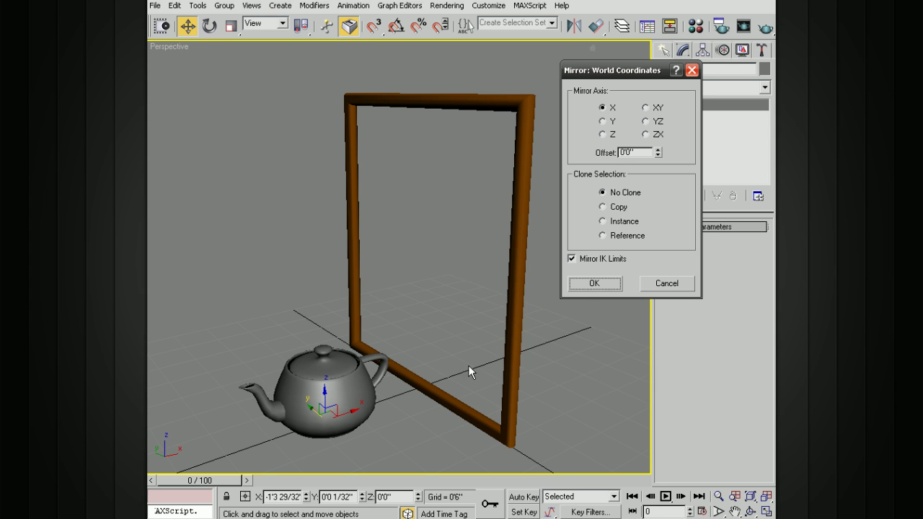
Step: Preview the teapot mirrored on Y, Z, X, XY and YZ in turn
{"action": "left_click", "coordinate": [602, 122]}
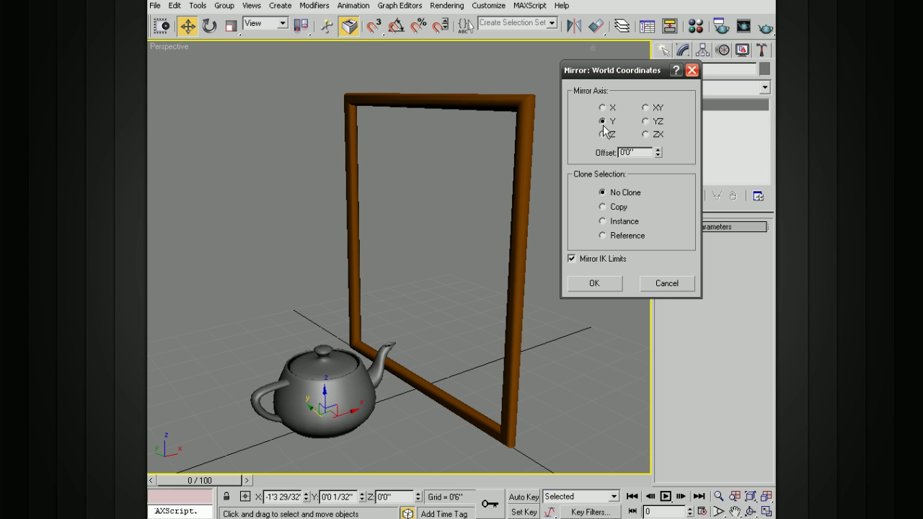
{"action": "left_click", "coordinate": [603, 134]}
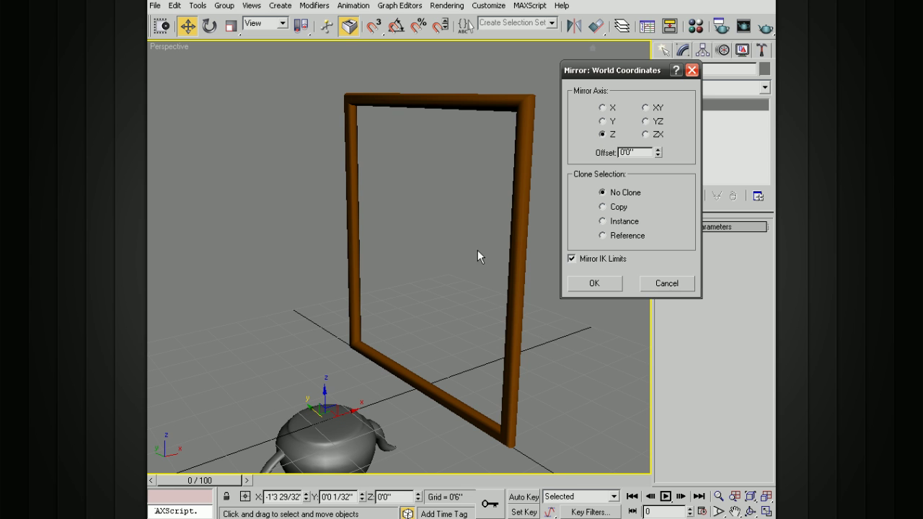
{"action": "left_click", "coordinate": [603, 121]}
{"action": "left_click", "coordinate": [603, 107]}
{"action": "left_click", "coordinate": [646, 108]}
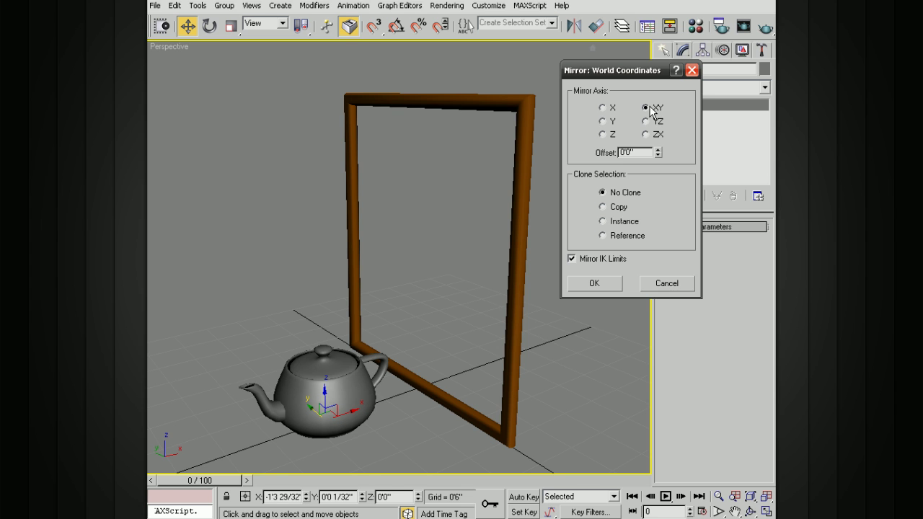
{"action": "left_click", "coordinate": [651, 121]}
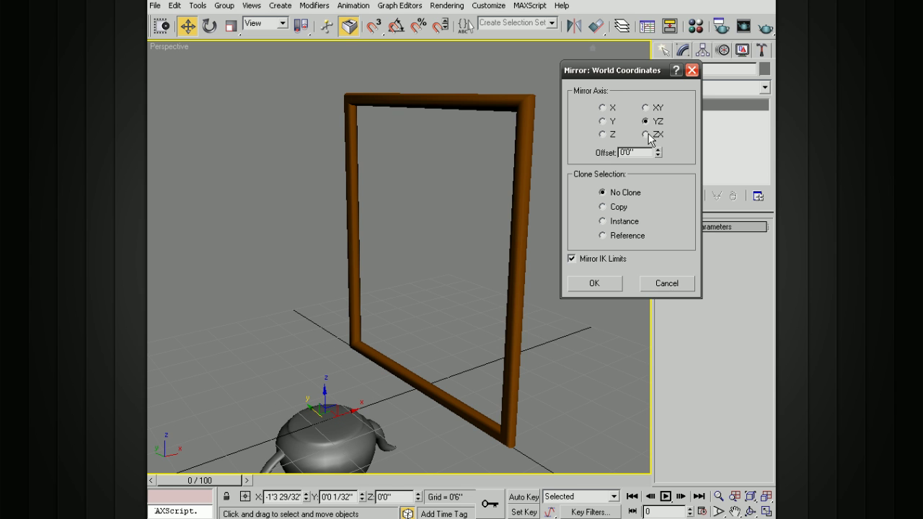
{"action": "left_click", "coordinate": [604, 121]}
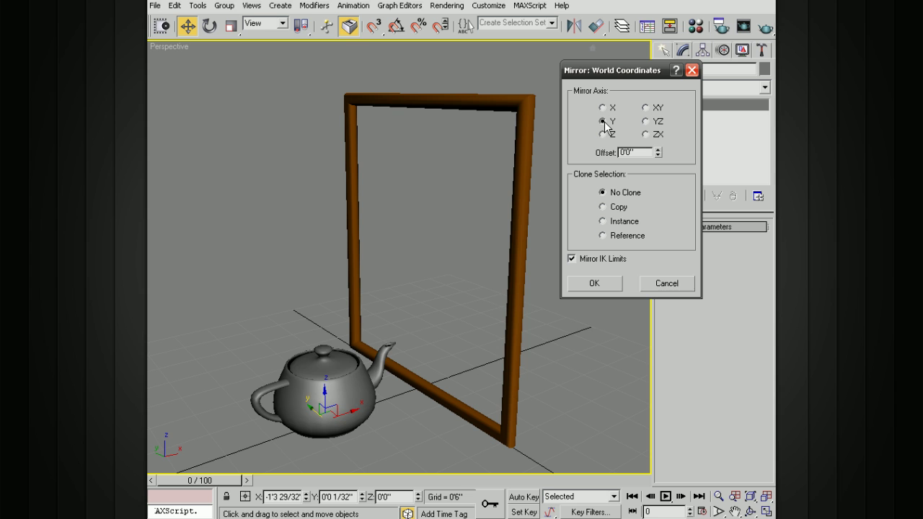
{"action": "left_click", "coordinate": [603, 134]}
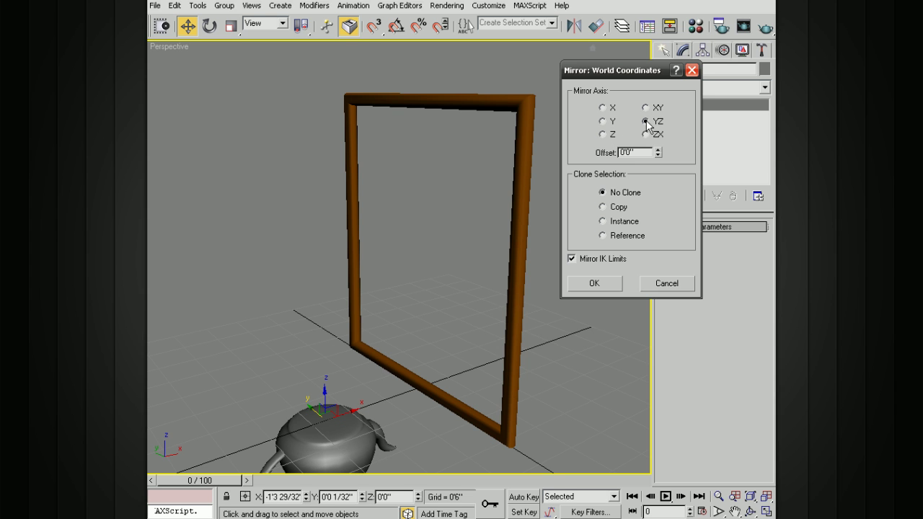
Step: Cycle through Y, ZX, XY and X previews again, settling on Z upside down
{"action": "left_click", "coordinate": [603, 121]}
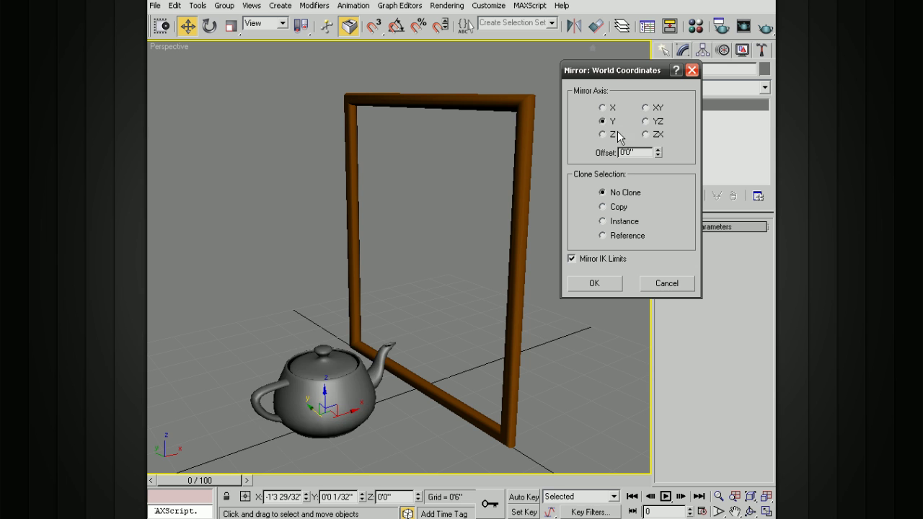
{"action": "left_click", "coordinate": [644, 134]}
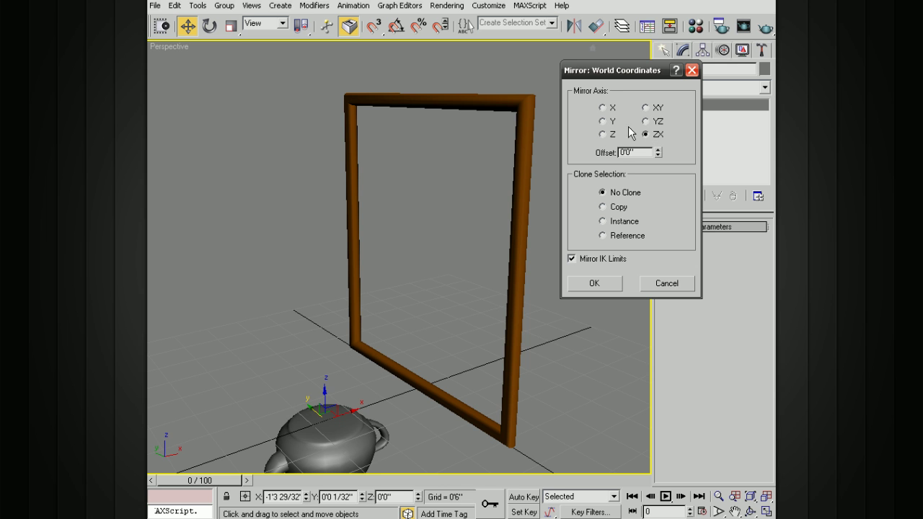
{"action": "left_click", "coordinate": [602, 121]}
{"action": "left_click", "coordinate": [603, 134]}
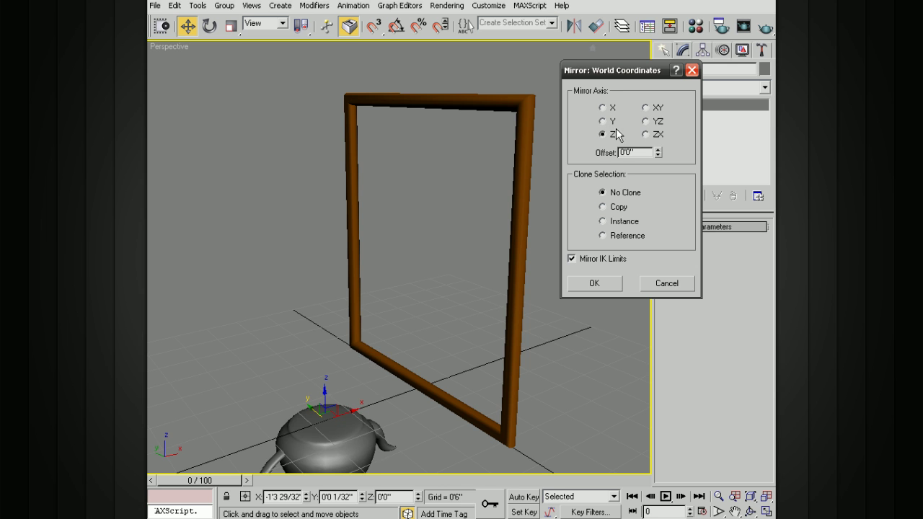
{"action": "left_click", "coordinate": [644, 107]}
{"action": "left_click", "coordinate": [644, 134]}
{"action": "left_click", "coordinate": [604, 108]}
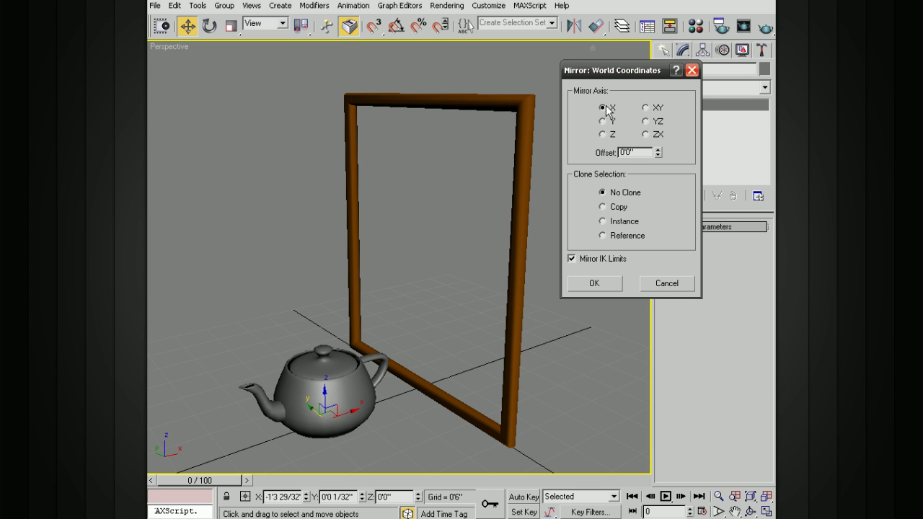
{"action": "left_click", "coordinate": [602, 134]}
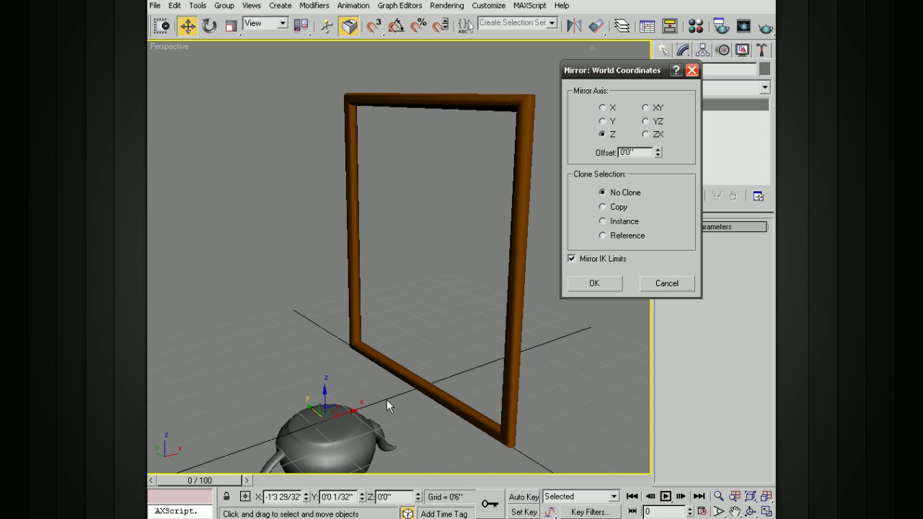
Step: Shift the Z-axis mirror with the Offset spinner, then reset the offset to 0
{"action": "left_click_drag", "start_coordinate": [657, 154], "coordinate": [673, 178]}
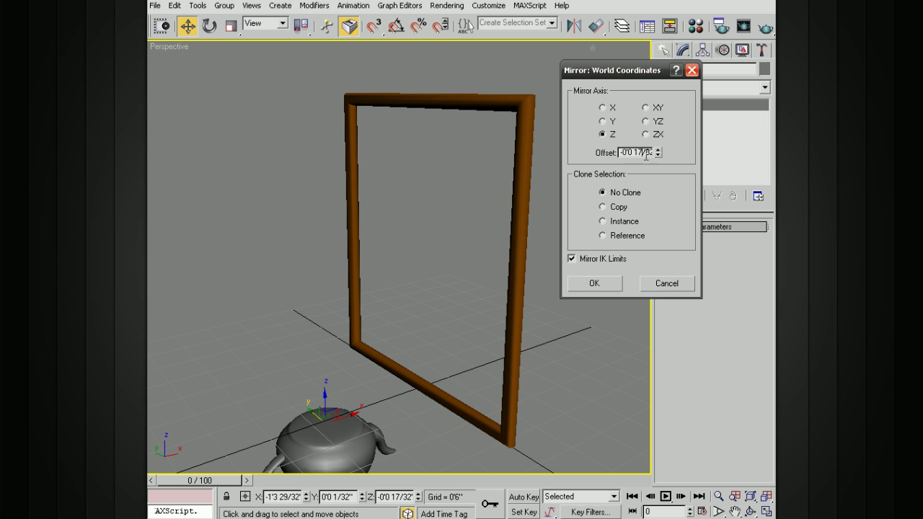
{"action": "left_click_drag", "start_coordinate": [620, 150], "coordinate": [663, 148]}
{"action": "type", "text": "0"}
{"action": "key", "text": "Return"}
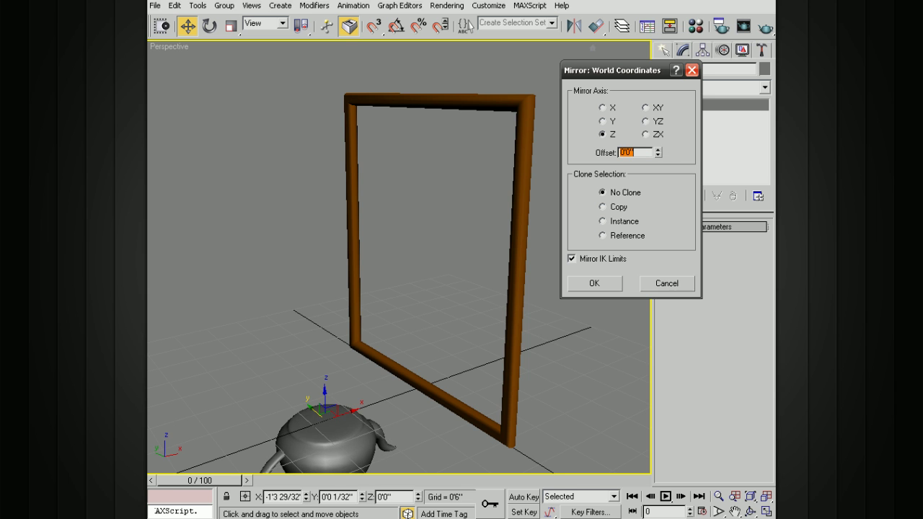
Step: Switch the mirror axis to Y, try an offset, then reset it to 0
{"action": "left_click", "coordinate": [609, 122]}
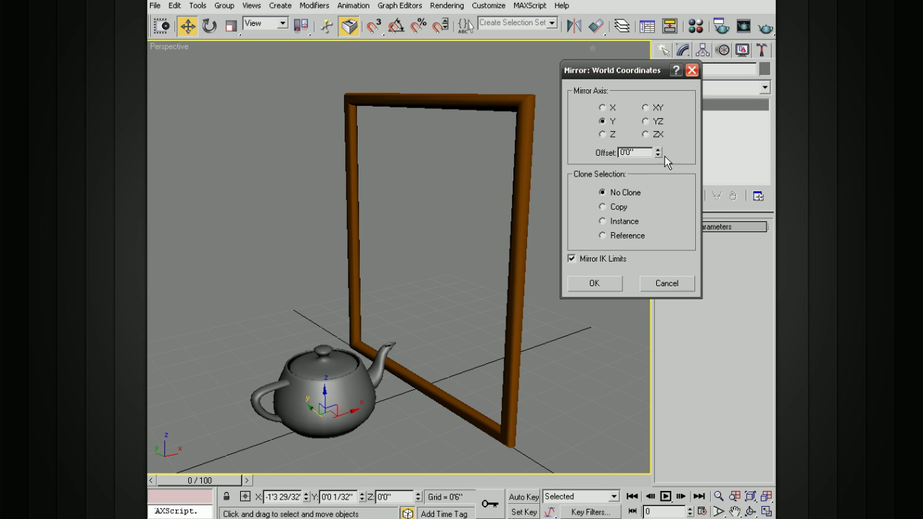
{"action": "left_click_drag", "start_coordinate": [657, 150], "coordinate": [608, 152]}
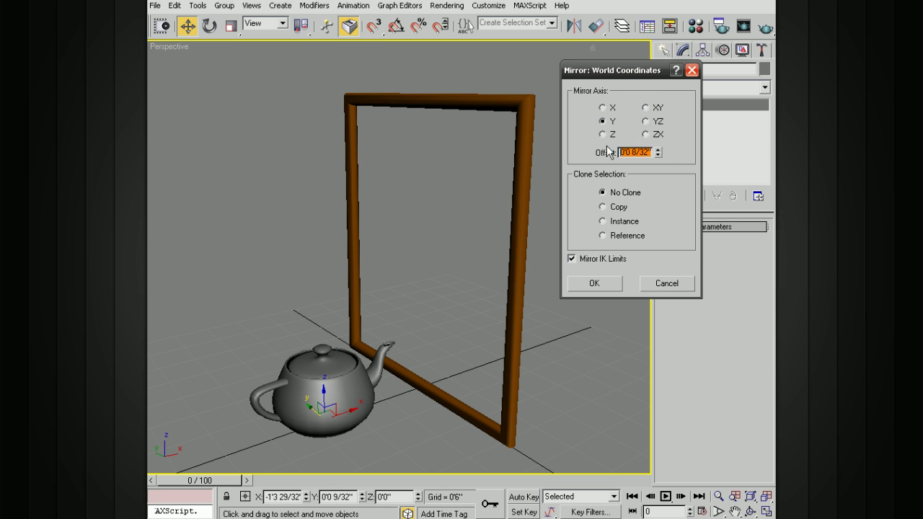
{"action": "type", "text": "0"}
{"action": "key", "text": "Return"}
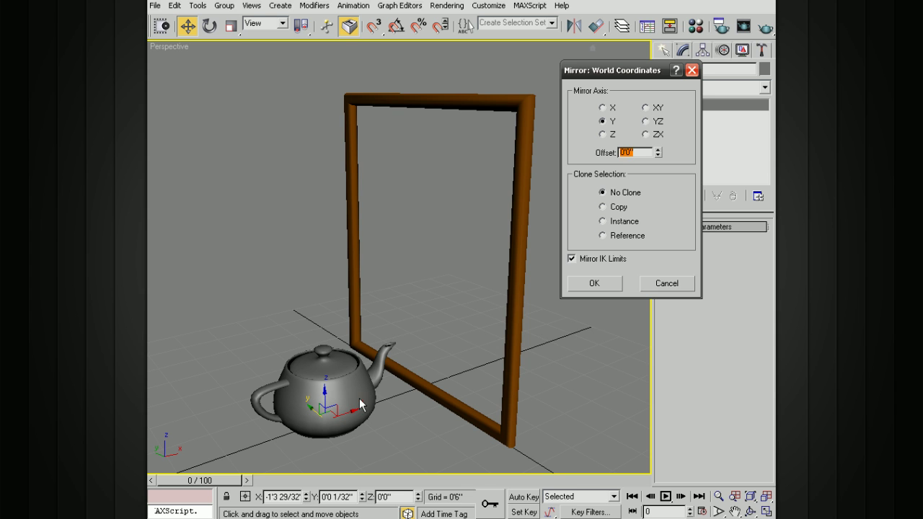
Step: Set Clone Selection to Copy and mirror on Z, trying ZX before returning to Z
{"action": "left_click", "coordinate": [602, 207]}
{"action": "left_click", "coordinate": [602, 135]}
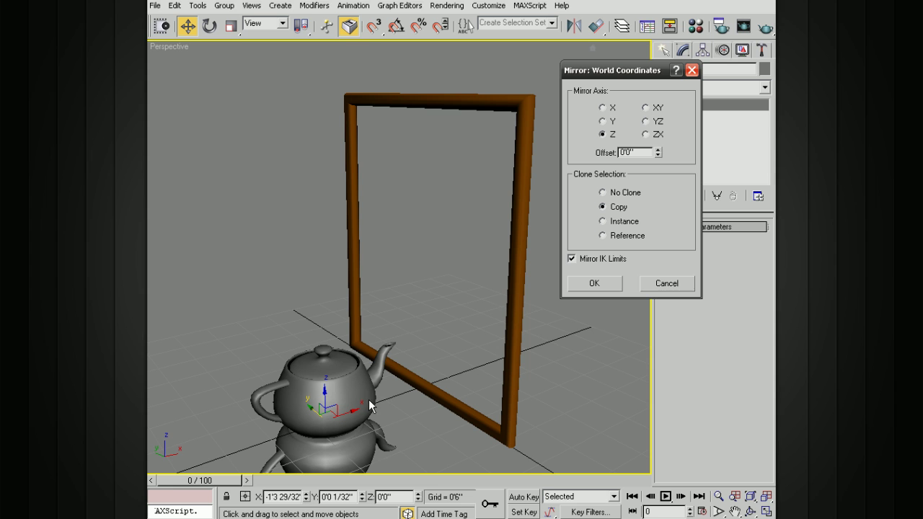
{"action": "left_click", "coordinate": [645, 135]}
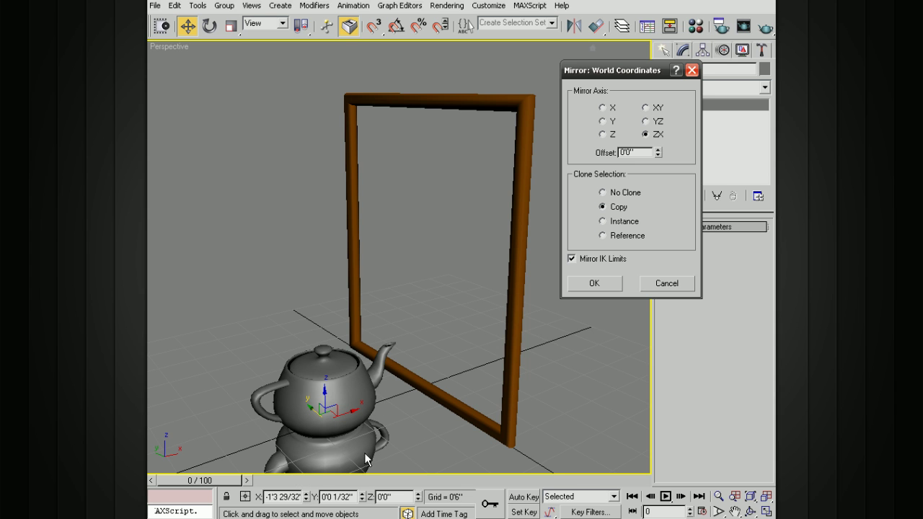
{"action": "left_click", "coordinate": [603, 134]}
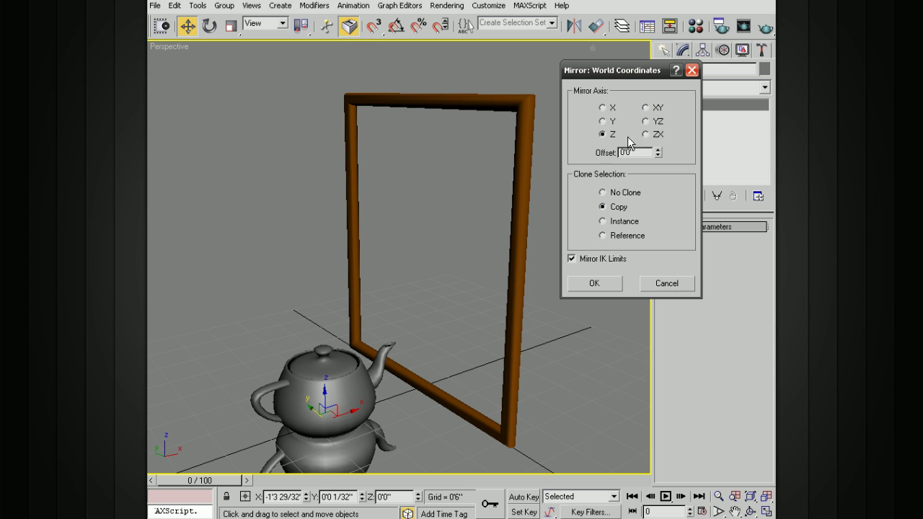
Step: Preview an X-axis copy offset 2'4 9/32" behind the frame, then cancel the mirror
{"action": "left_click", "coordinate": [608, 108]}
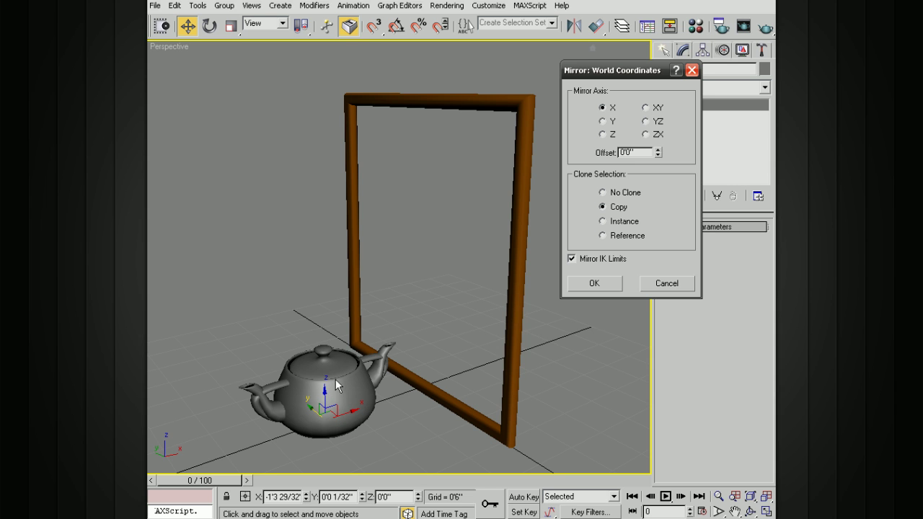
{"action": "left_click_drag", "start_coordinate": [658, 150], "coordinate": [647, 70]}
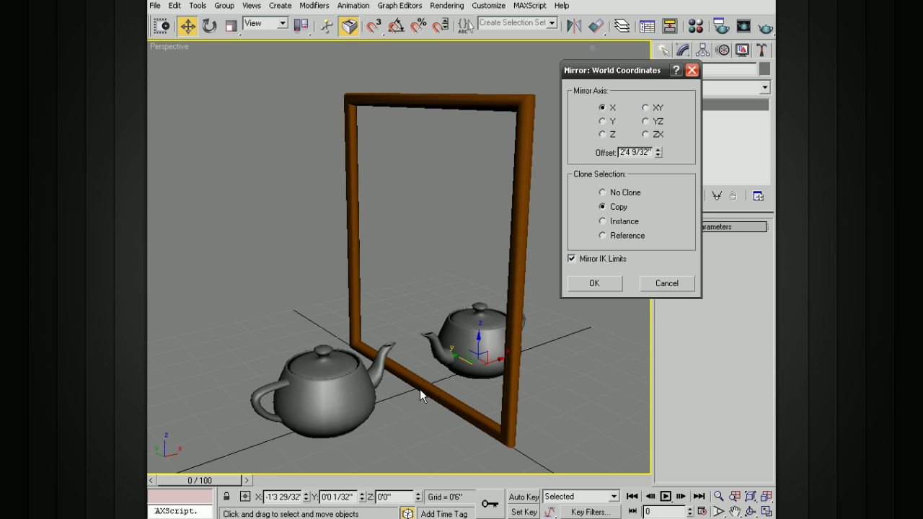
{"action": "left_click", "coordinate": [664, 285]}
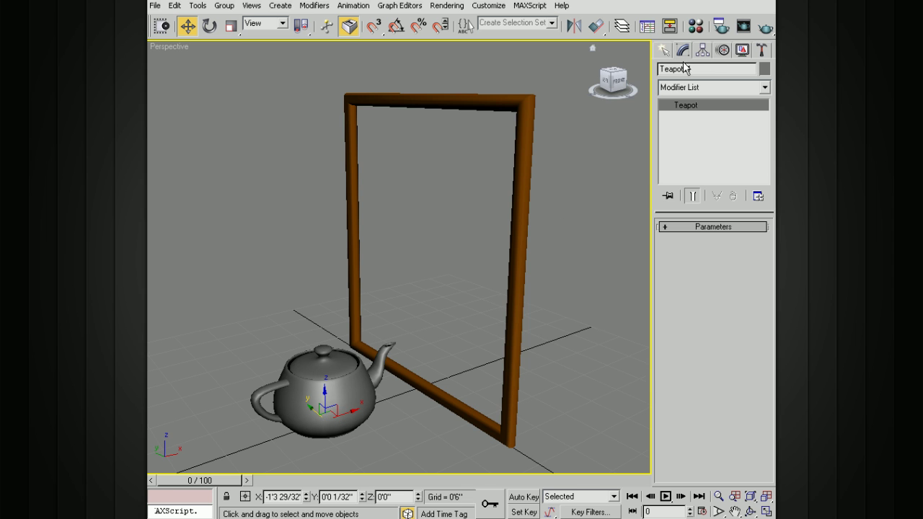
Step: Enable Use Working Pivot and mirror the teapot into a copy about it
{"action": "left_click", "coordinate": [702, 51]}
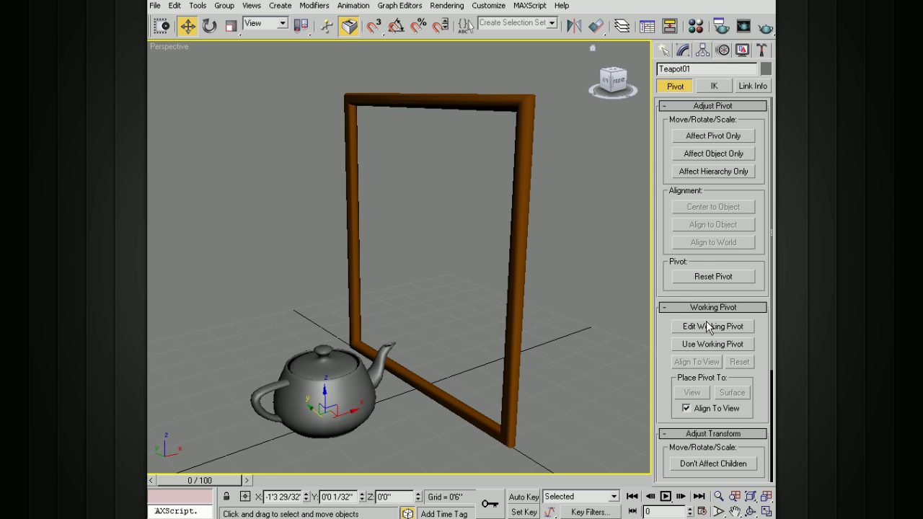
{"action": "left_click", "coordinate": [710, 343]}
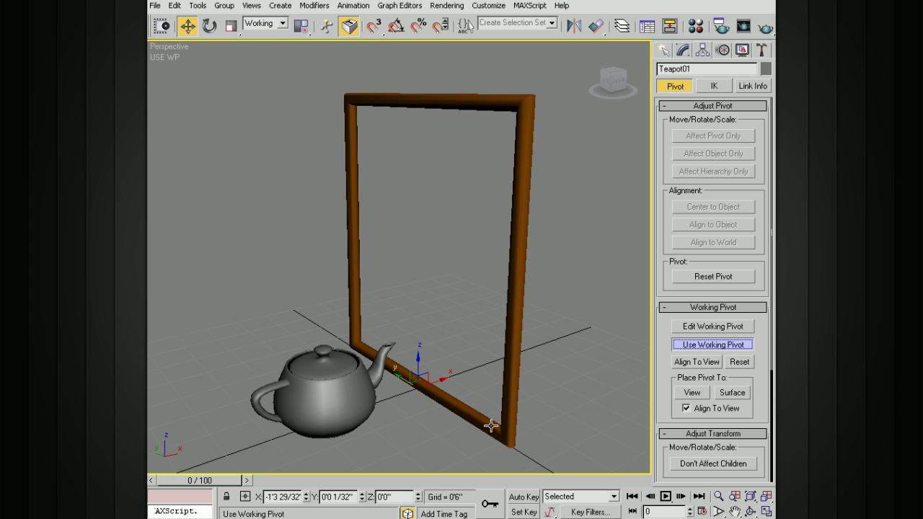
{"action": "left_click", "coordinate": [574, 25]}
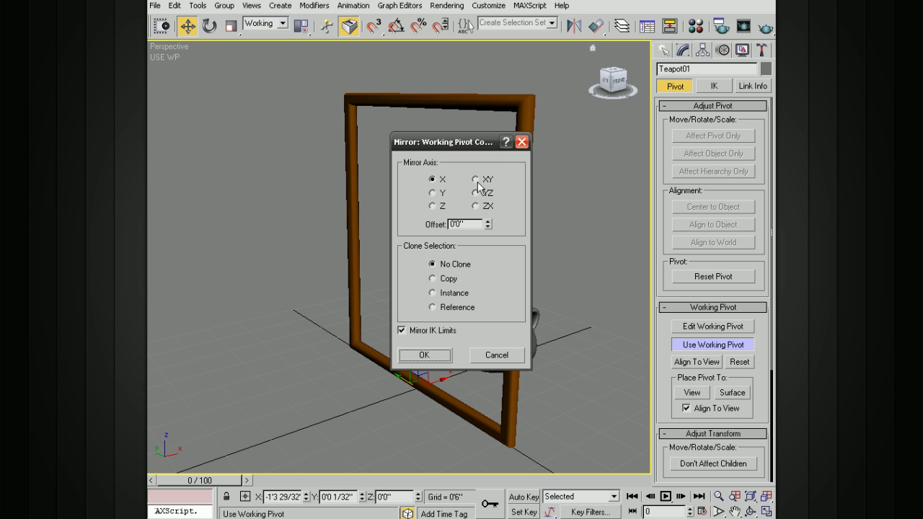
{"action": "left_click_drag", "start_coordinate": [443, 142], "coordinate": [585, 106]}
{"action": "left_click", "coordinate": [577, 242]}
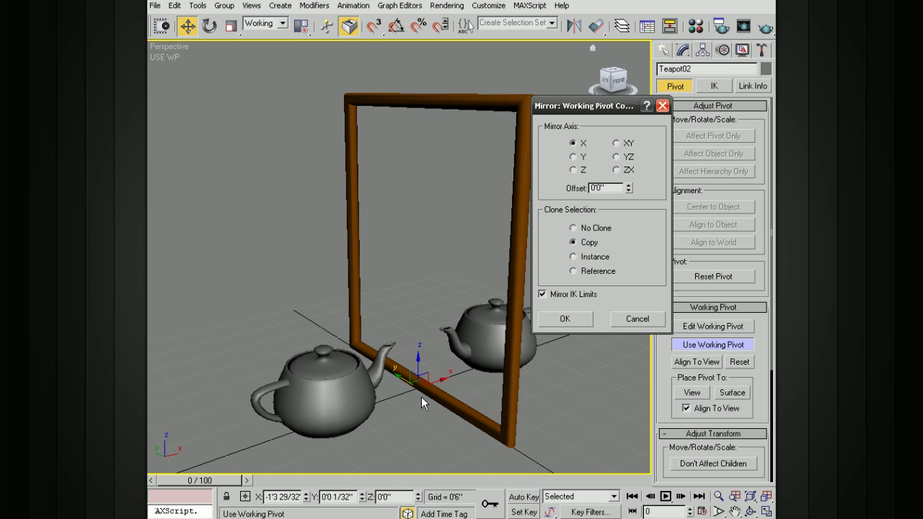
{"action": "left_click", "coordinate": [565, 319]}
Step: Orbit around the frame and both teapots, then turn Use Working Pivot off
{"action": "middle_click_drag", "start_coordinate": [565, 319], "coordinate": [523, 333], "text": "alt"}
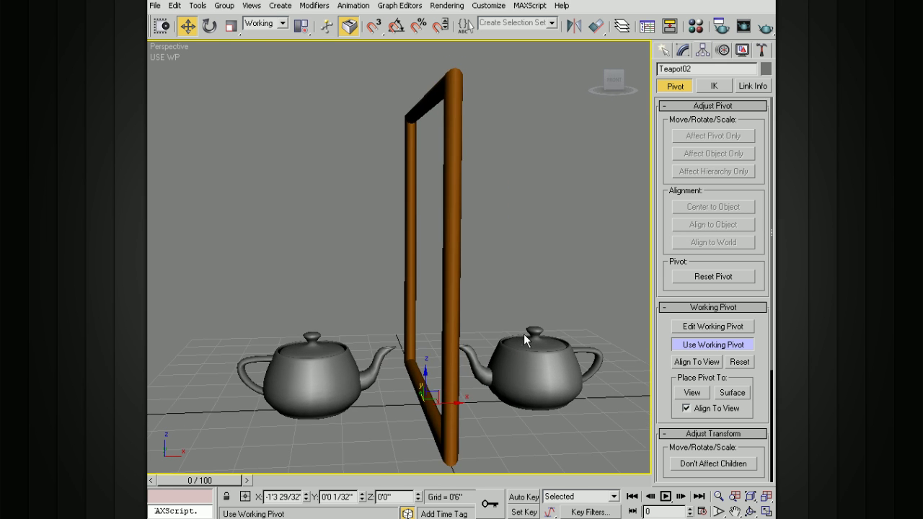
{"action": "scroll", "coordinate": [523, 333], "scroll_direction": "down", "scroll_amount": 3}
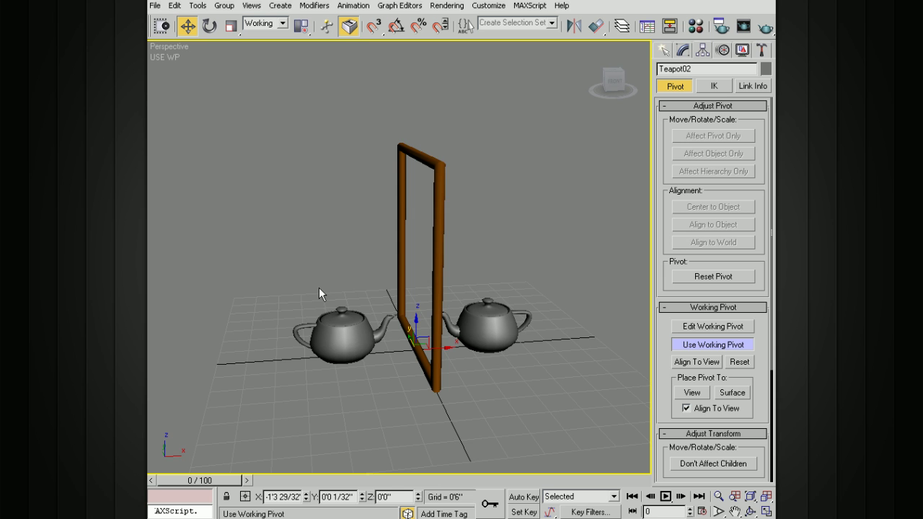
{"action": "middle_click_drag", "start_coordinate": [363, 287], "coordinate": [437, 305], "text": "alt"}
{"action": "scroll", "coordinate": [469, 305], "scroll_direction": "up", "scroll_amount": 3}
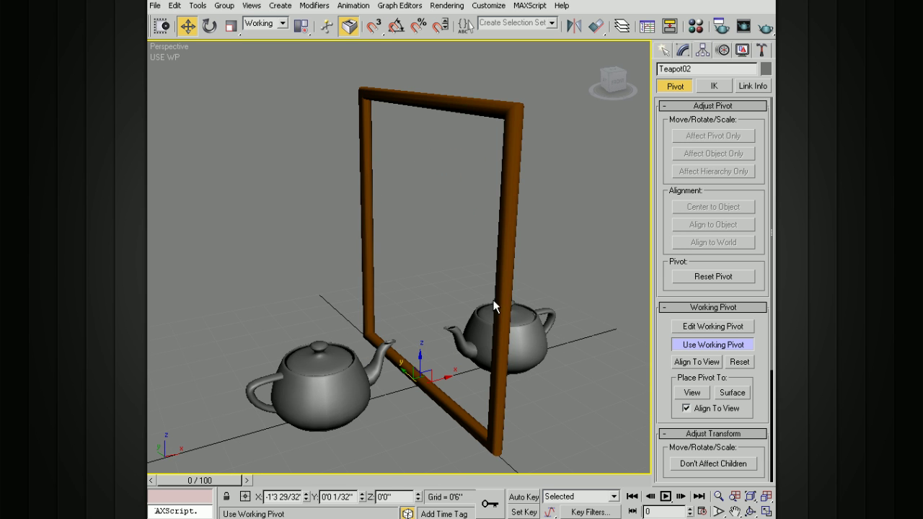
{"action": "middle_click_drag", "start_coordinate": [534, 319], "coordinate": [549, 314], "text": "alt"}
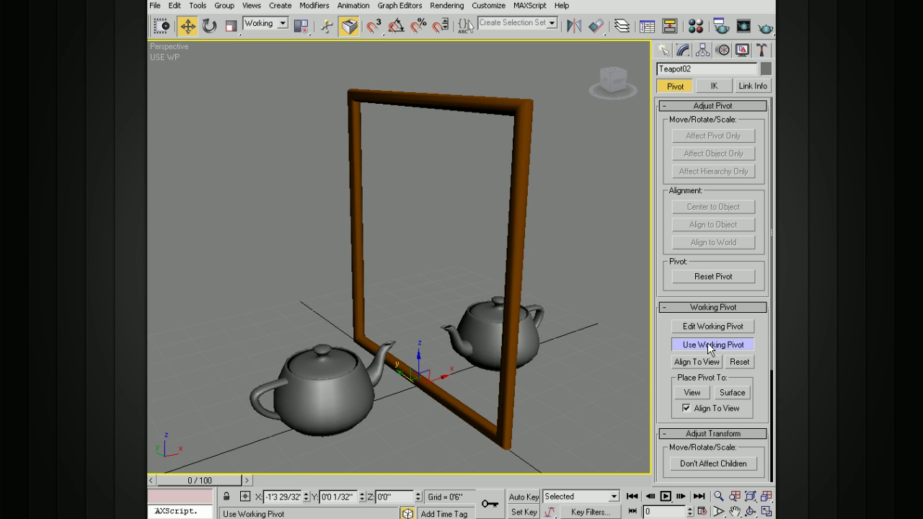
{"action": "left_click", "coordinate": [712, 344]}
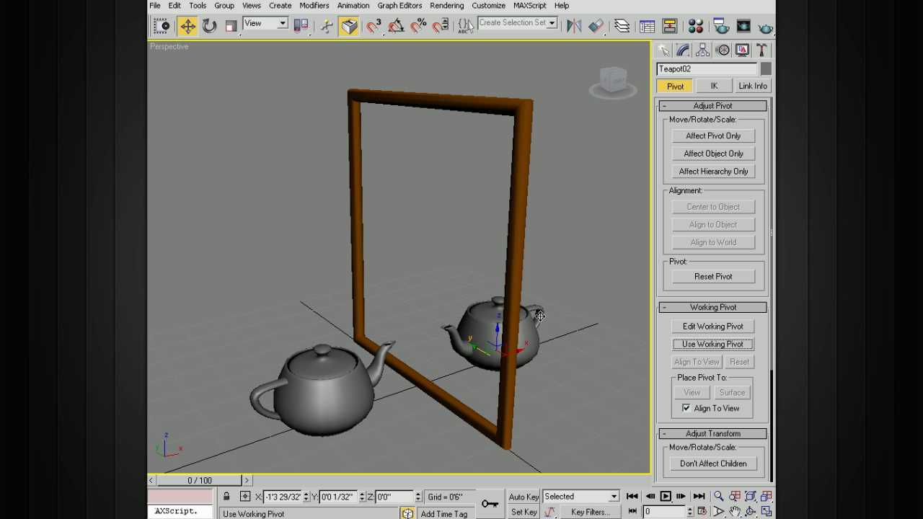
Step: Delete Teapot02, switch to Screen coordinates, and select the original teapot
{"action": "key", "text": "Delete"}
{"action": "scroll", "coordinate": [461, 297], "scroll_direction": "down", "scroll_amount": 4}
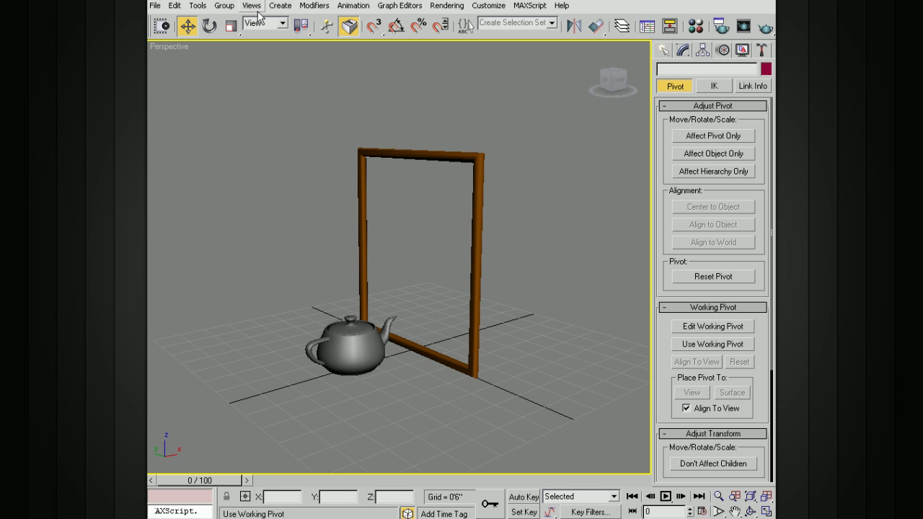
{"action": "left_click", "coordinate": [281, 23]}
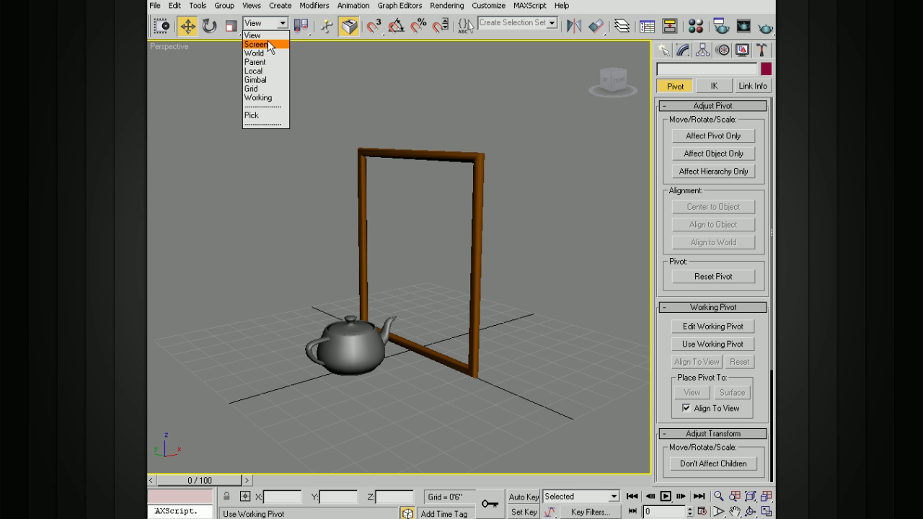
{"action": "left_click", "coordinate": [267, 44]}
{"action": "middle_click_drag", "start_coordinate": [325, 180], "coordinate": [406, 254], "text": "alt"}
{"action": "left_click", "coordinate": [367, 328]}
{"action": "middle_click_drag", "start_coordinate": [408, 324], "coordinate": [428, 304], "text": "alt"}
{"action": "scroll", "coordinate": [475, 274], "scroll_direction": "up", "scroll_amount": 2}
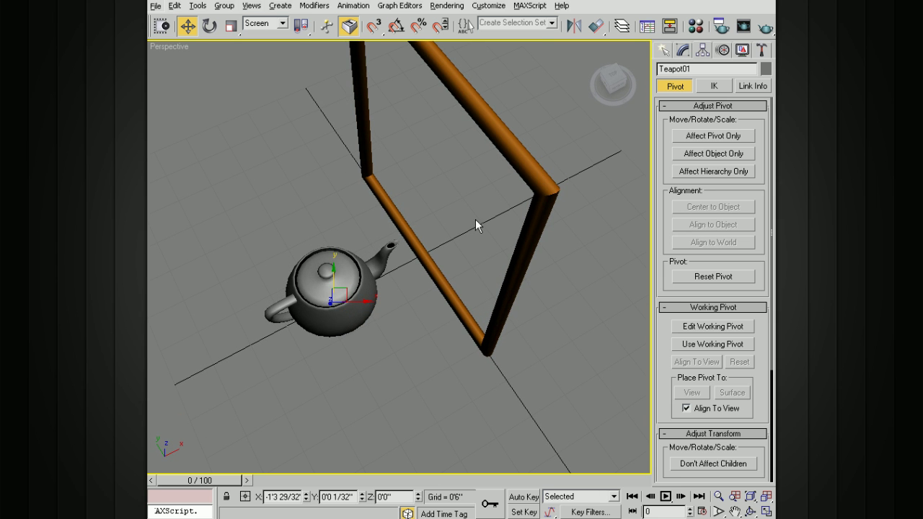
{"action": "middle_click_drag", "start_coordinate": [475, 219], "coordinate": [483, 281], "text": "alt"}
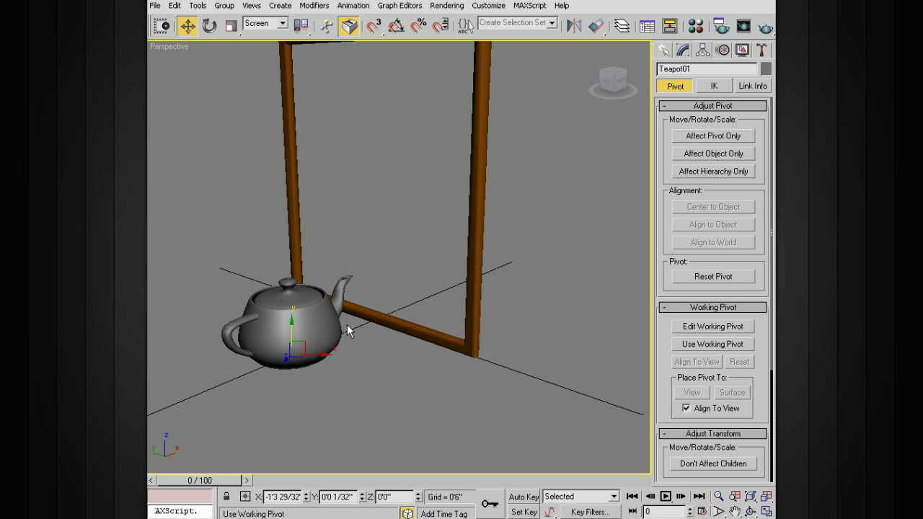
Step: Mirror the teapot into a copy offset 3'6 22/32" to the right
{"action": "left_click", "coordinate": [574, 26]}
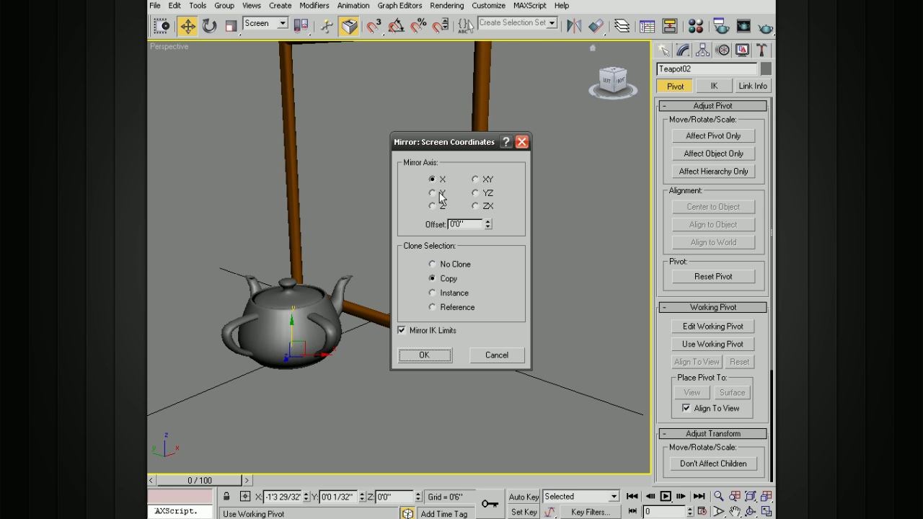
{"action": "mouse_move", "coordinate": [487, 222]}
{"action": "left_mouse_down"}
{"action": "mouse_move", "coordinate": [488, 211]}
{"action": "mouse_move", "coordinate": [487, 223]}
{"action": "left_mouse_up"}
{"action": "mouse_move", "coordinate": [479, 143]}
{"action": "left_mouse_down"}
{"action": "mouse_move", "coordinate": [488, 165]}
{"action": "mouse_move", "coordinate": [409, 176]}
{"action": "left_mouse_up"}
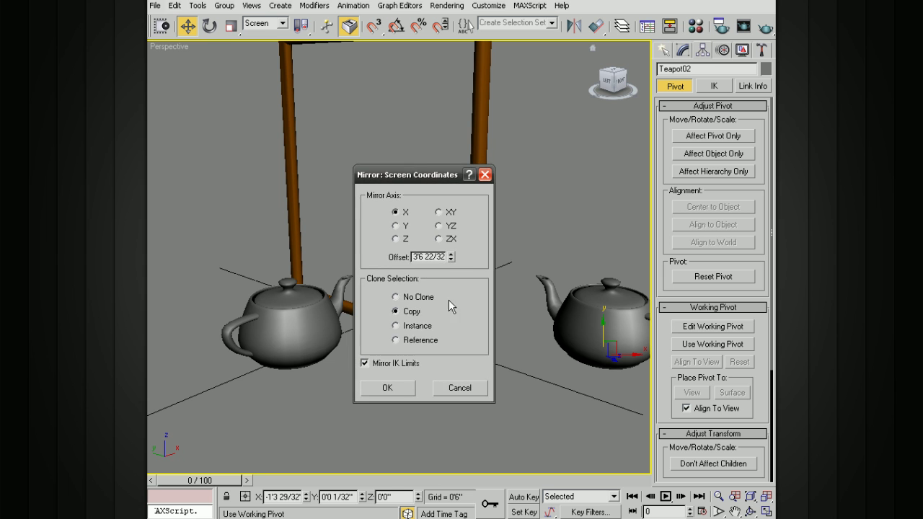
{"action": "left_click", "coordinate": [409, 382]}
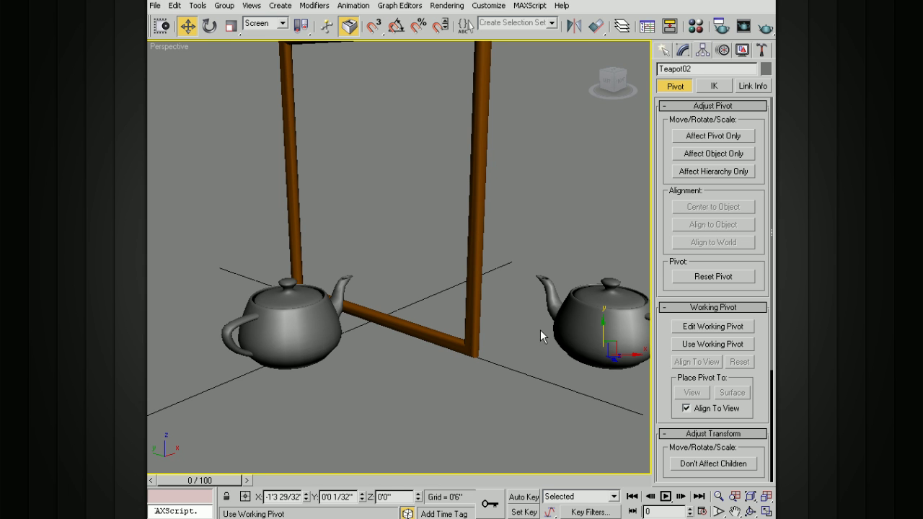
{"action": "middle_click_drag", "start_coordinate": [520, 286], "coordinate": [497, 288], "text": "alt"}
{"action": "middle_click_drag", "start_coordinate": [352, 298], "coordinate": [516, 283], "text": "alt"}
Step: Delete the offset copy, select the original teapot, and open Mirror again
{"action": "key", "text": "Delete"}
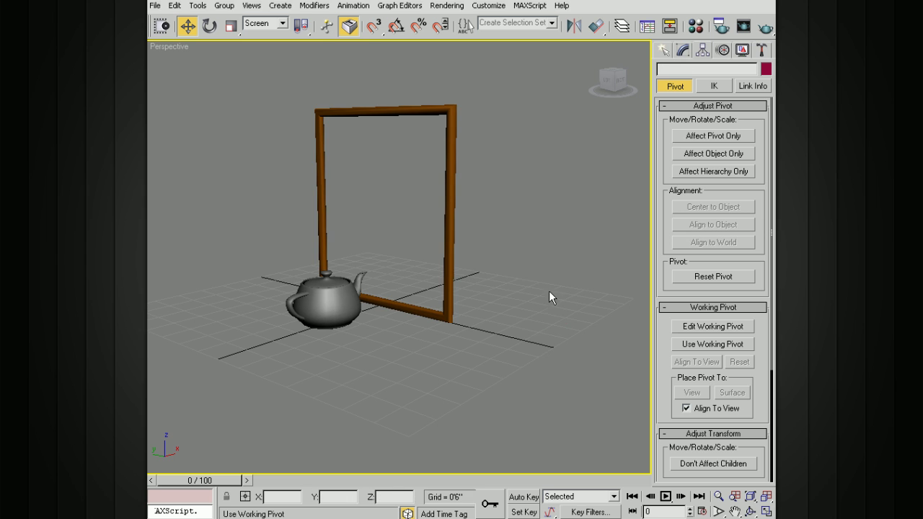
{"action": "middle_click_drag", "start_coordinate": [479, 249], "coordinate": [437, 251], "text": "alt"}
{"action": "scroll", "coordinate": [437, 251], "scroll_direction": "up", "scroll_amount": 5}
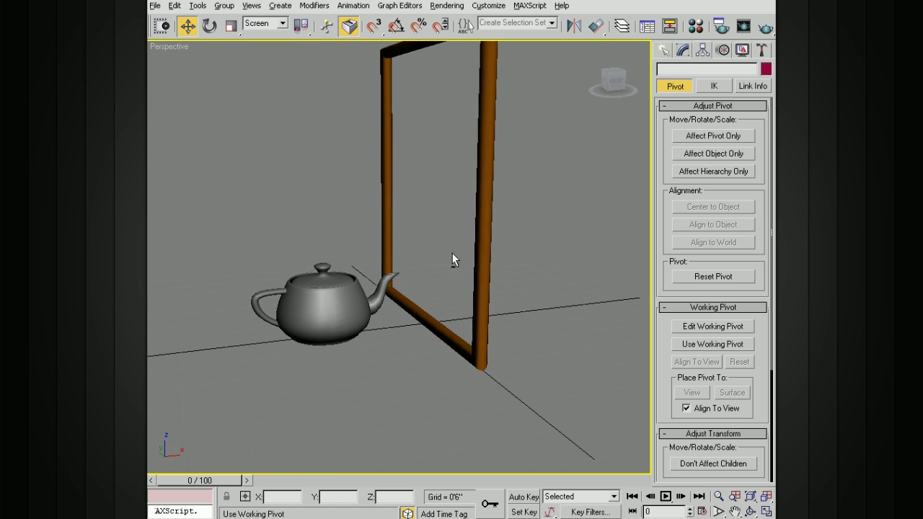
{"action": "left_click", "coordinate": [346, 295]}
{"action": "left_click", "coordinate": [574, 26]}
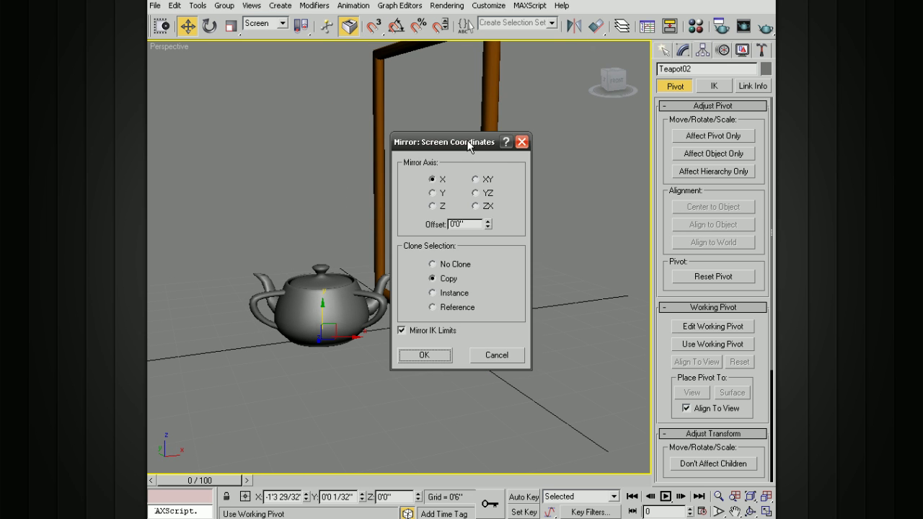
{"action": "left_click_drag", "start_coordinate": [467, 141], "coordinate": [582, 116]}
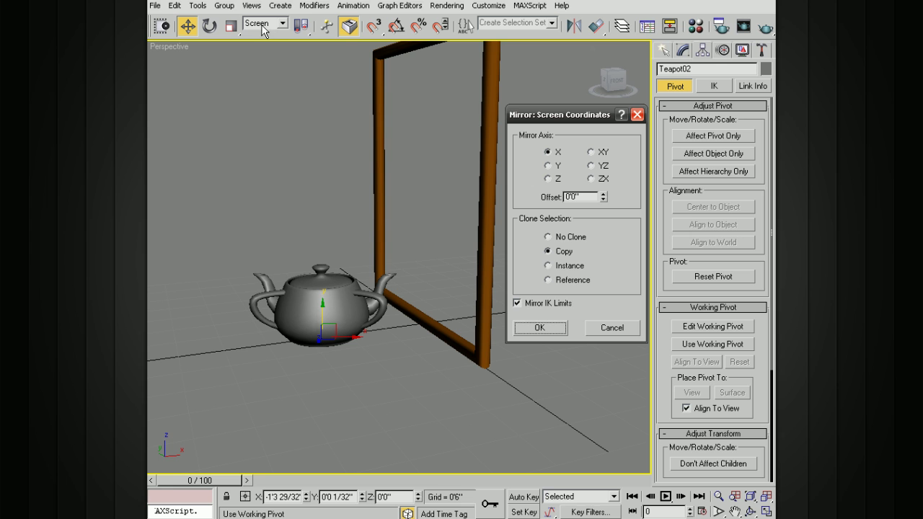
{"action": "left_click_drag", "start_coordinate": [553, 115], "coordinate": [519, 91]}
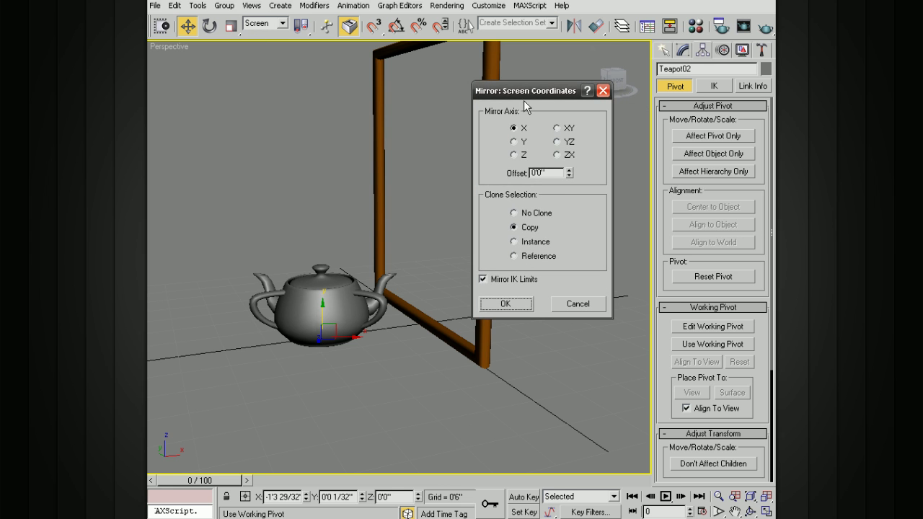
Step: Preview the screen-space mirror on Y, Z and XY, returning to X
{"action": "left_click", "coordinate": [513, 142]}
{"action": "left_click", "coordinate": [514, 154]}
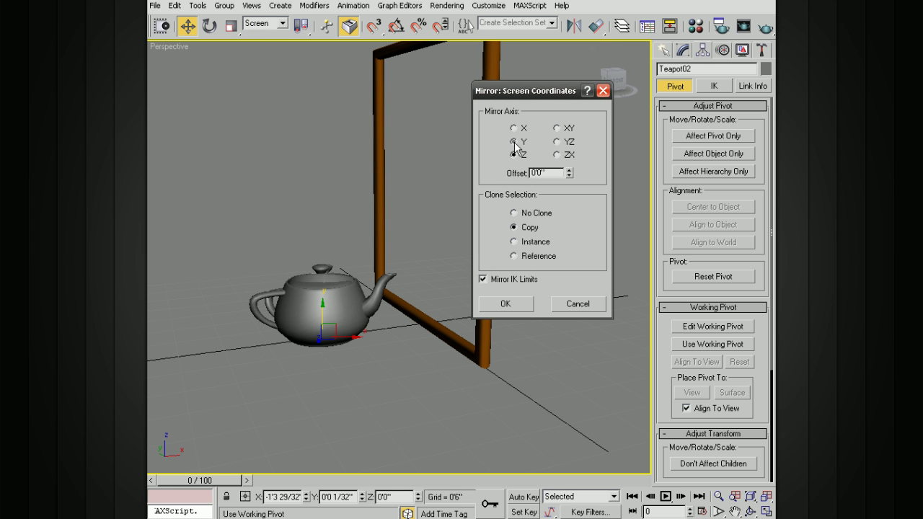
{"action": "left_click", "coordinate": [557, 154]}
{"action": "left_click", "coordinate": [556, 128]}
{"action": "left_click", "coordinate": [514, 127]}
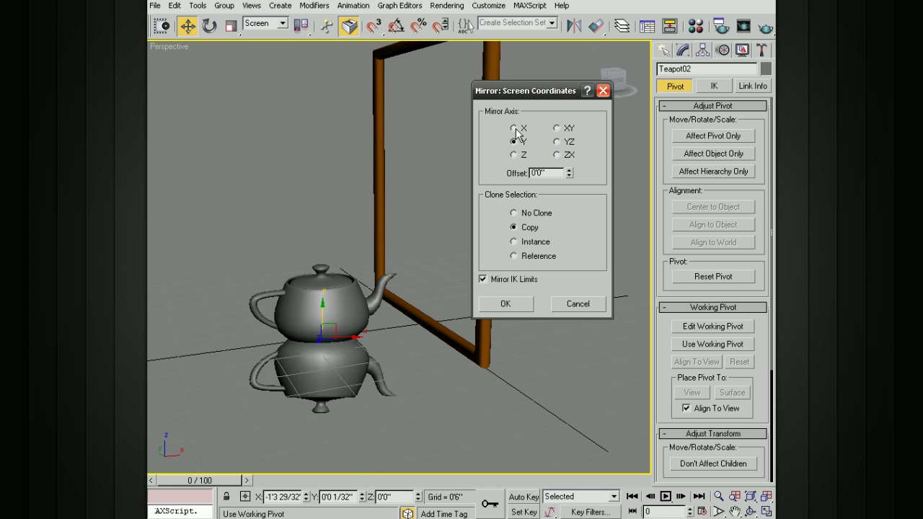
Step: Try No Clone and Copy with a rightward offset, then cancel without mirroring
{"action": "left_click", "coordinate": [530, 214]}
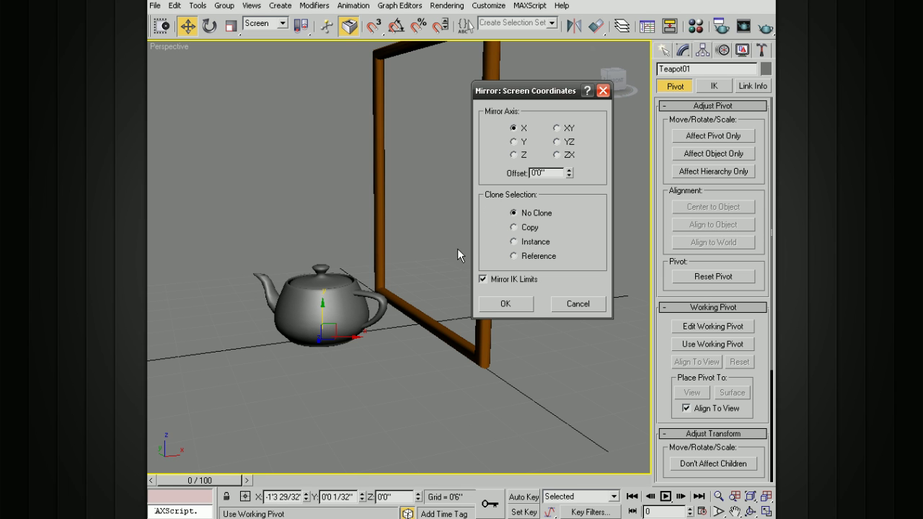
{"action": "left_click", "coordinate": [514, 227]}
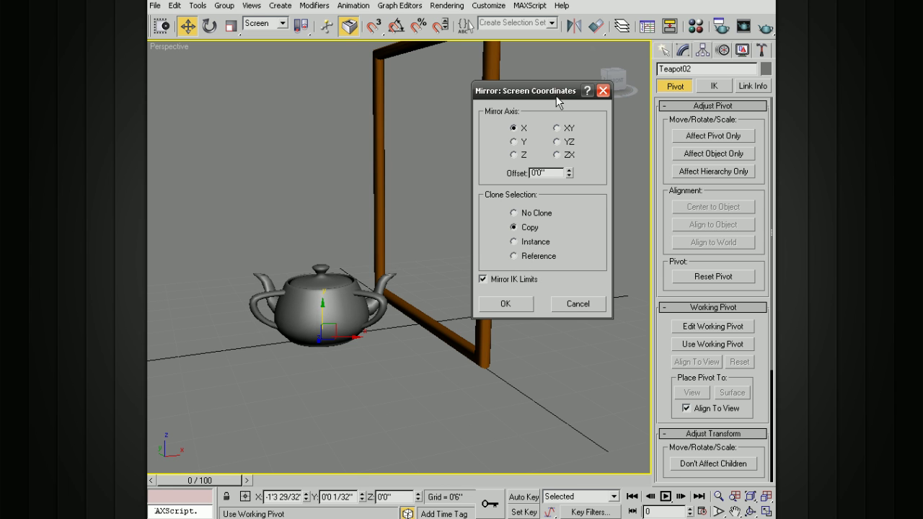
{"action": "left_click_drag", "start_coordinate": [556, 101], "coordinate": [552, 111]}
{"action": "left_click_drag", "start_coordinate": [565, 188], "coordinate": [527, 129]}
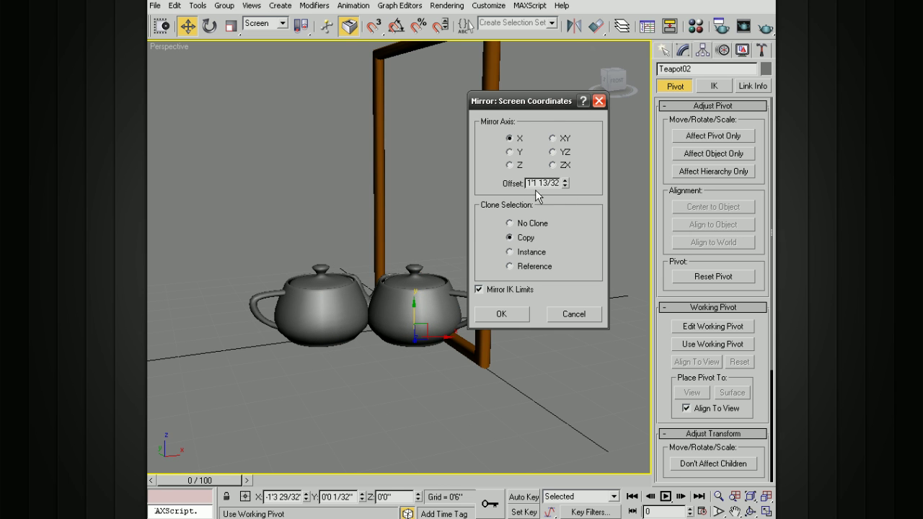
{"action": "left_click", "coordinate": [574, 315]}
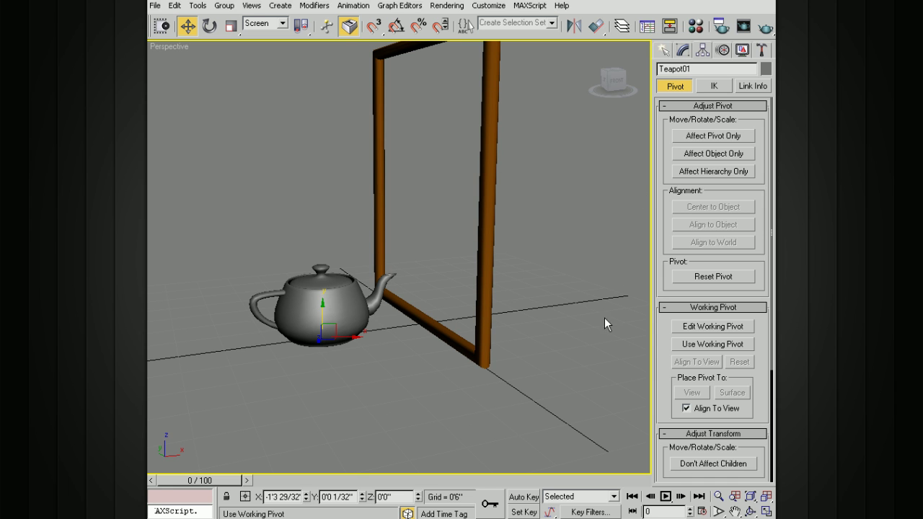
Step: Turn on Use Working Pivot, orbit around the frame and teapot, and show the teapot's Modify panel stack
{"action": "left_click", "coordinate": [695, 345]}
{"action": "middle_click_drag", "start_coordinate": [541, 228], "coordinate": [459, 313], "text": "alt"}
{"action": "scroll", "coordinate": [559, 228], "scroll_direction": "down", "scroll_amount": 2}
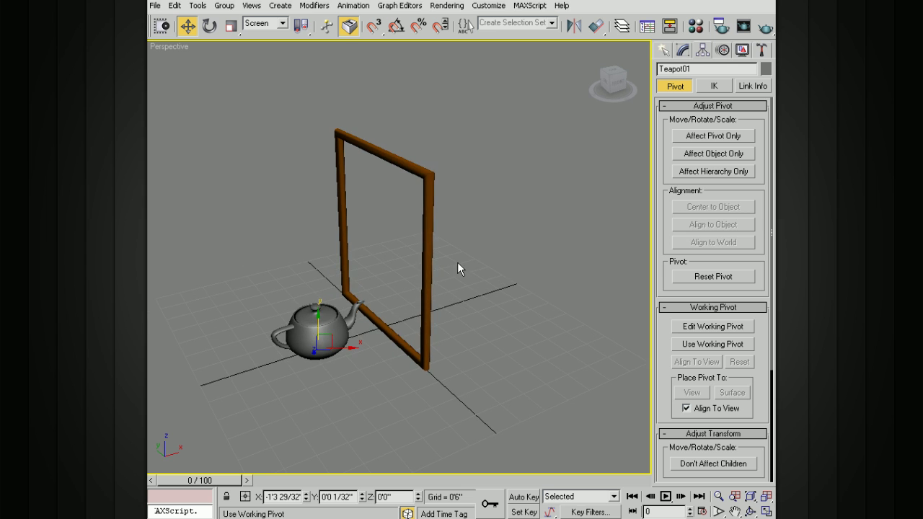
{"action": "middle_click_drag", "start_coordinate": [459, 267], "coordinate": [352, 343], "text": "alt"}
{"action": "middle_click_drag", "start_coordinate": [488, 293], "coordinate": [403, 322], "text": "alt"}
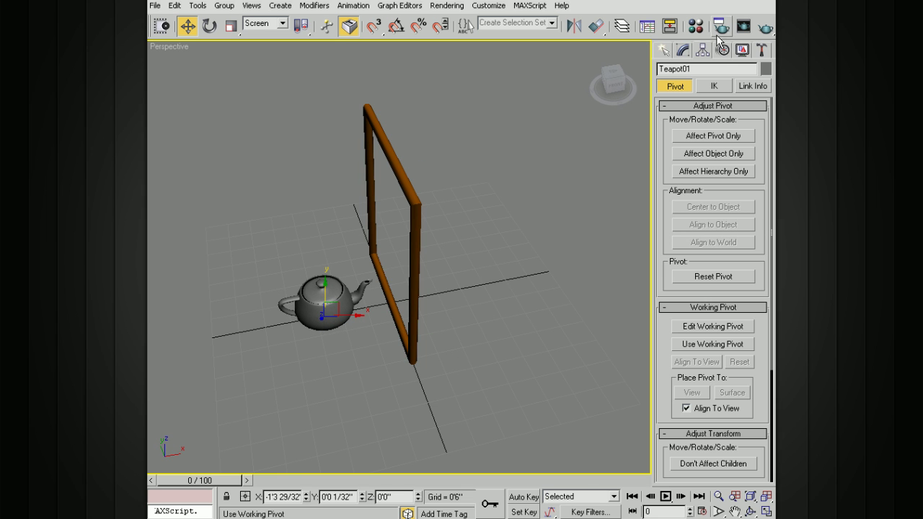
{"action": "left_click", "coordinate": [683, 49]}
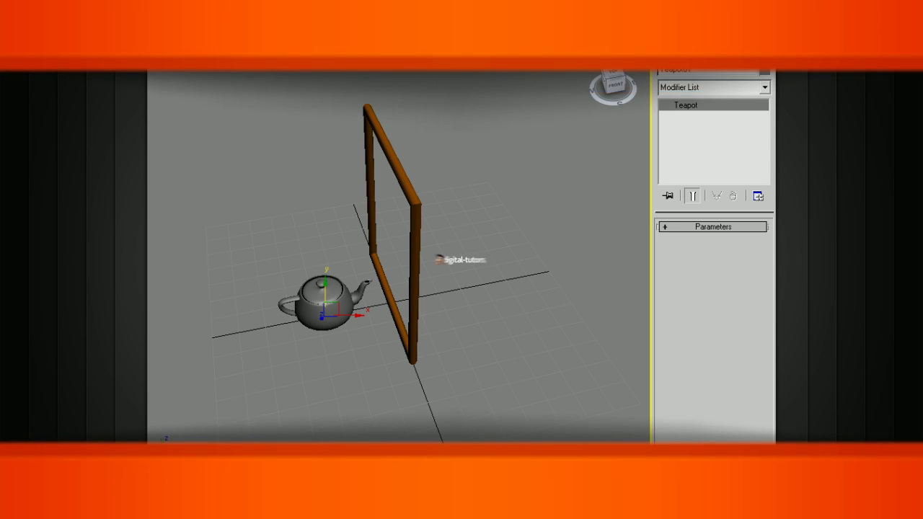